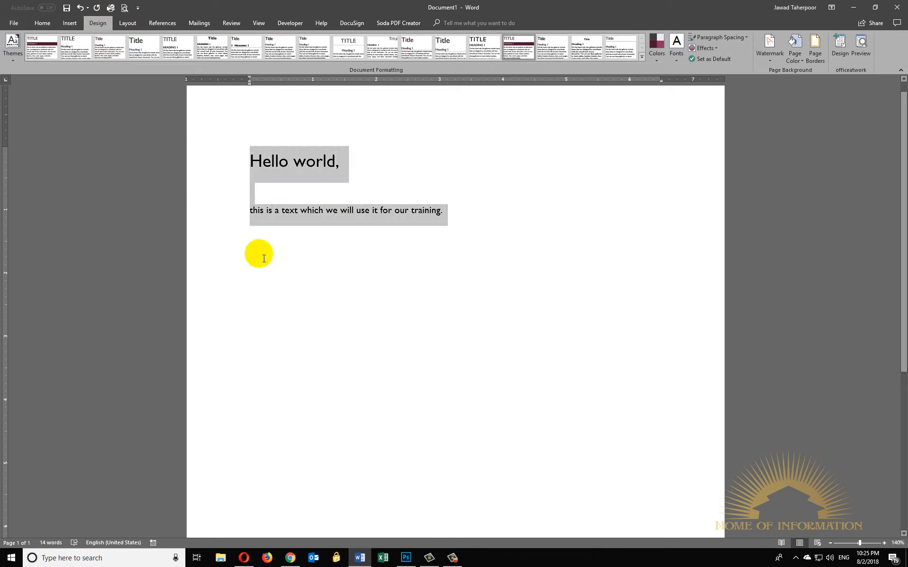
- Select all the document text and apply the Berlin theme to it
left_click(432, 185)
left_click_drag(464, 227, 246, 155)
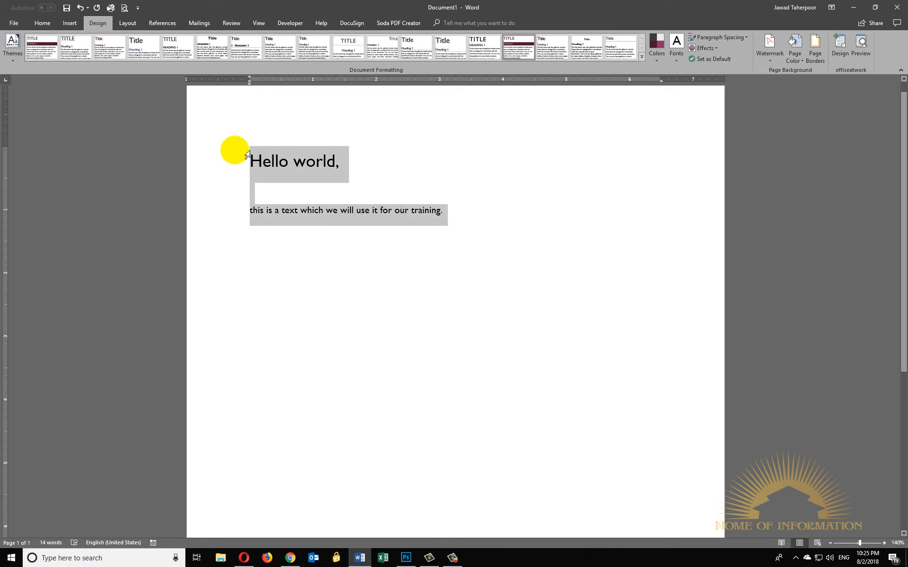
left_click(301, 241)
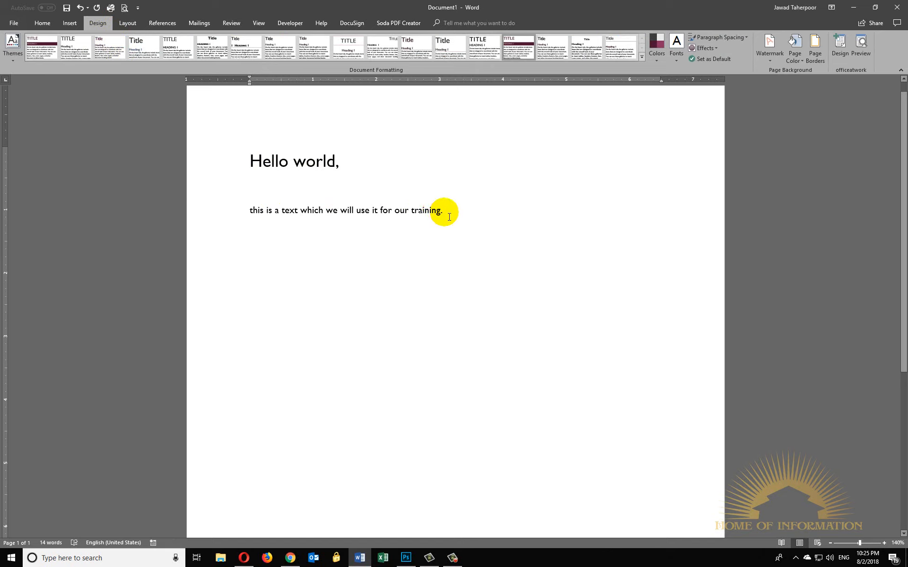
left_click_drag(449, 217, 254, 160)
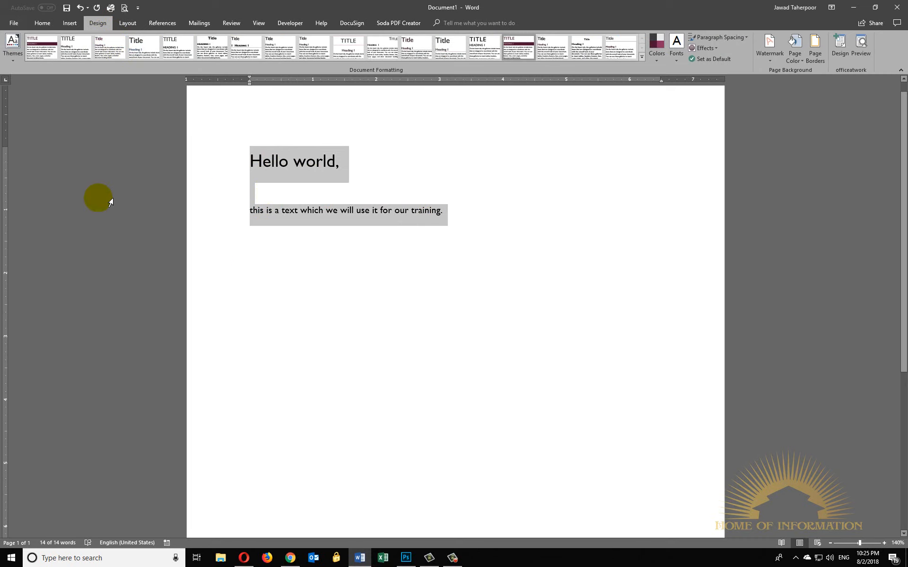
left_click(13, 53)
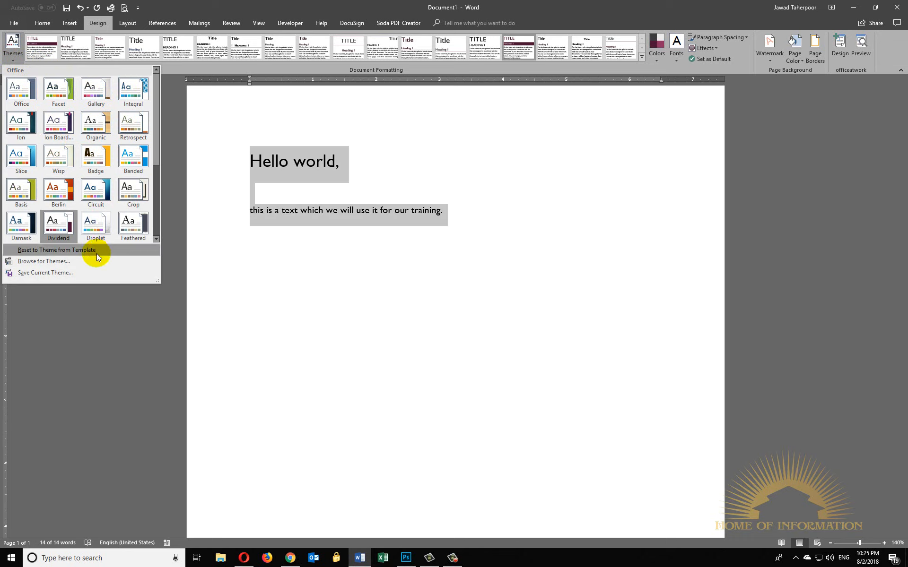
left_click(65, 195)
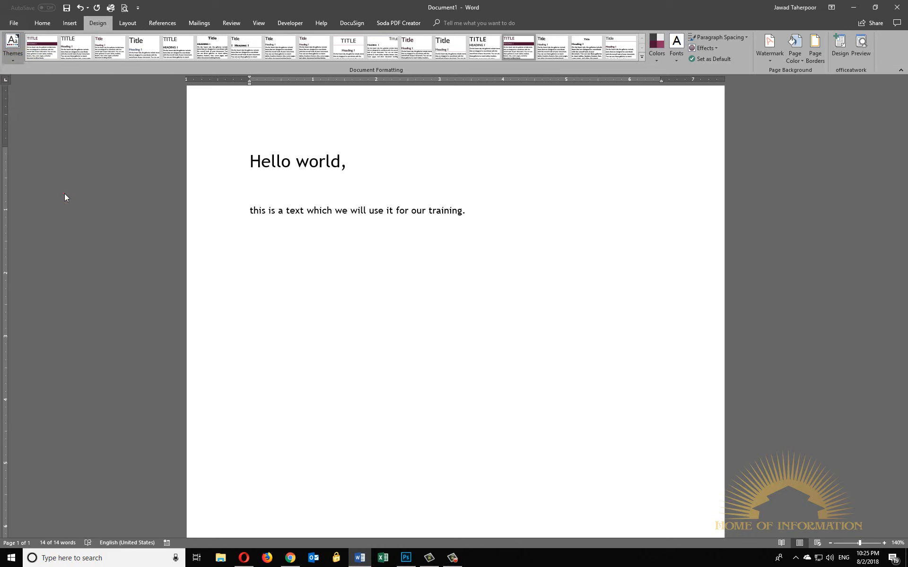
- Colour the words "world" and "Hello" in the heading line red
left_click(308, 168)
double_click(313, 165)
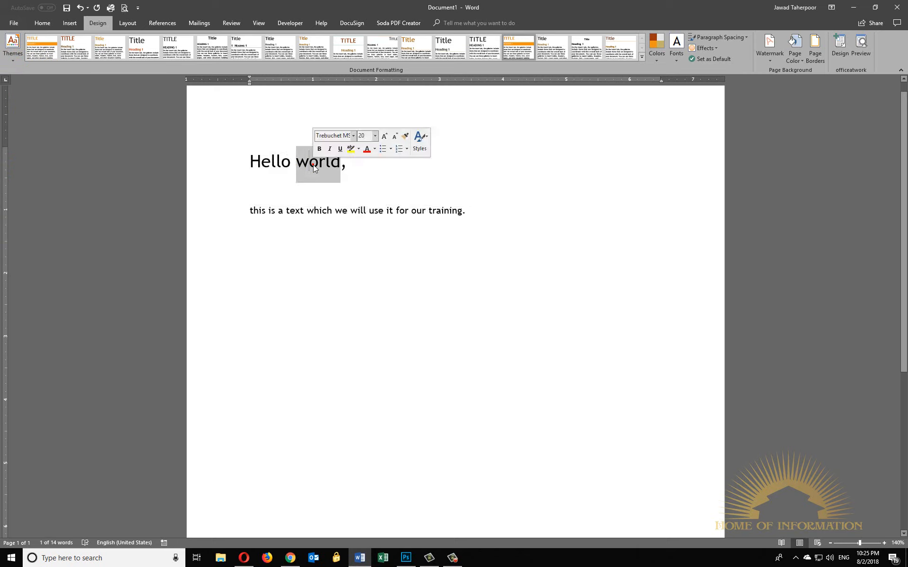
left_click(367, 150)
double_click(271, 165)
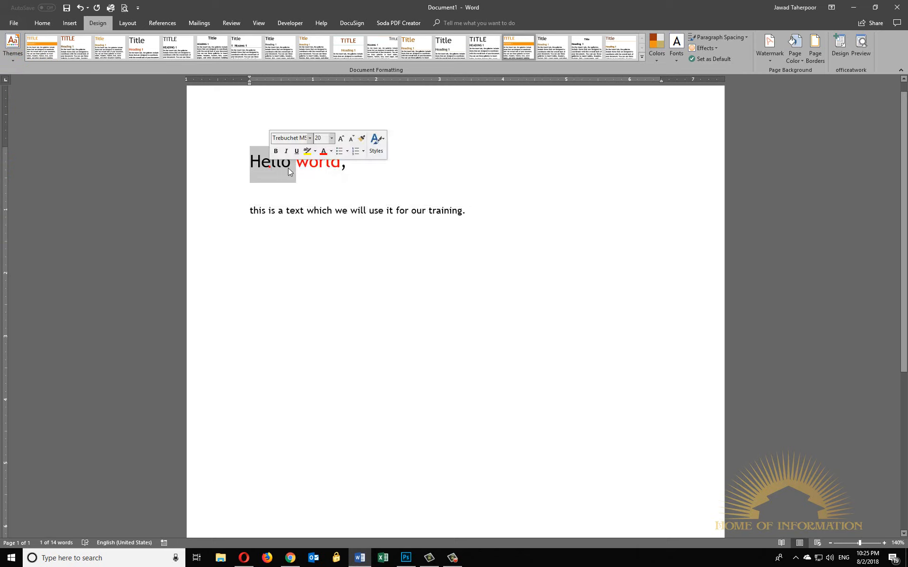
left_click(331, 151)
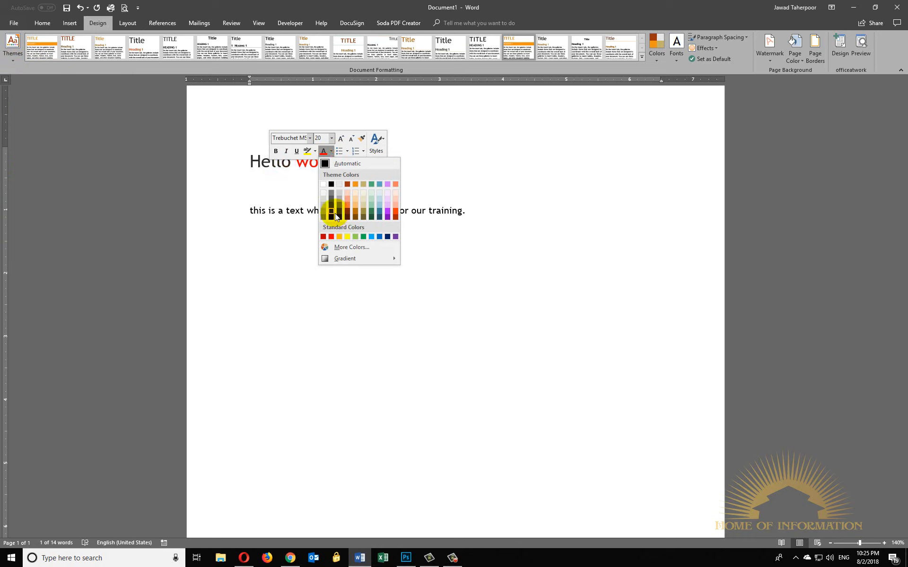
left_click(330, 237)
left_click(310, 198)
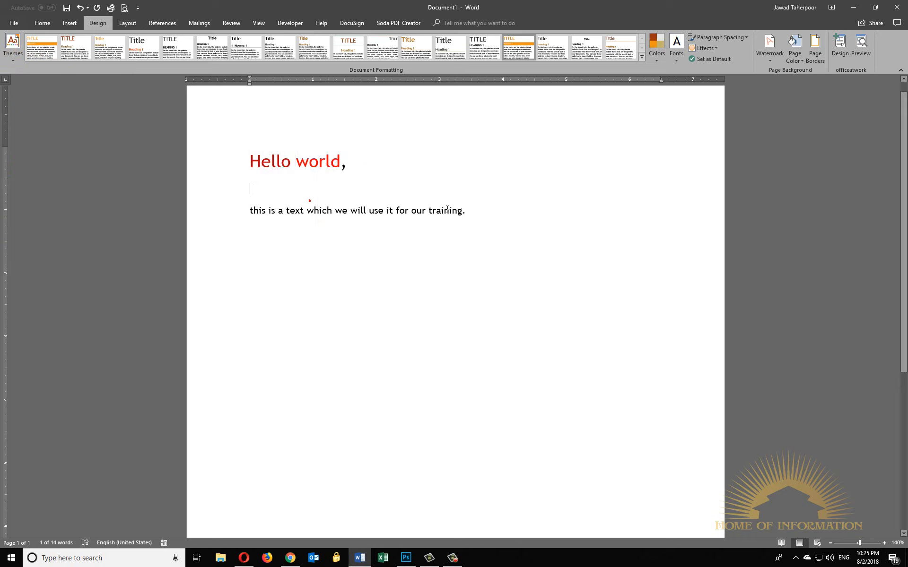
- Select the whole text and apply the Black & White (Capitalized) style set to the document
left_click_drag(470, 215, 252, 160)
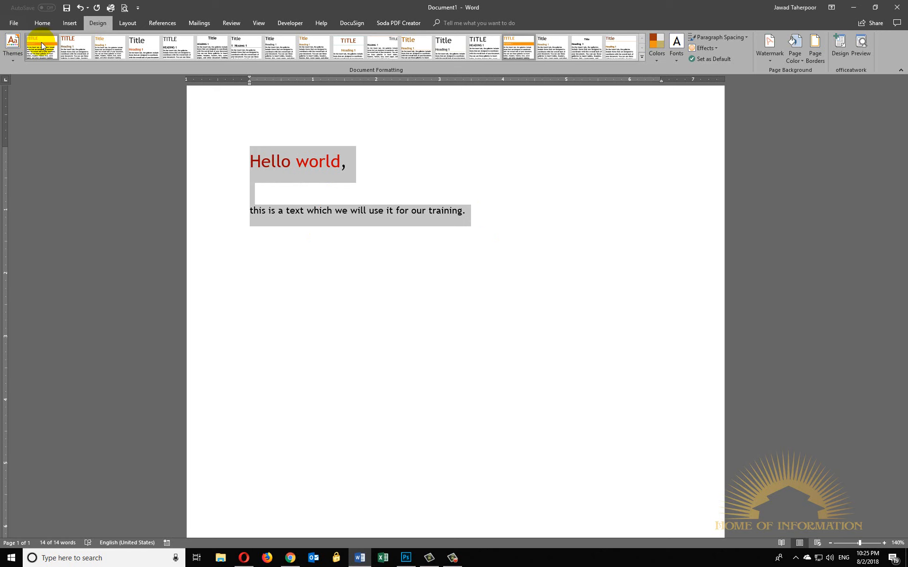
left_click(12, 60)
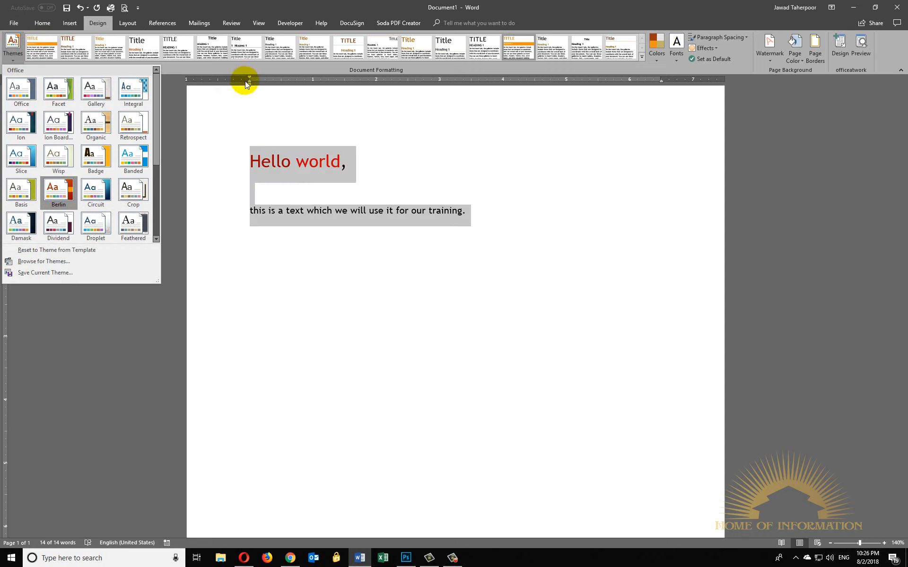
left_click(45, 44)
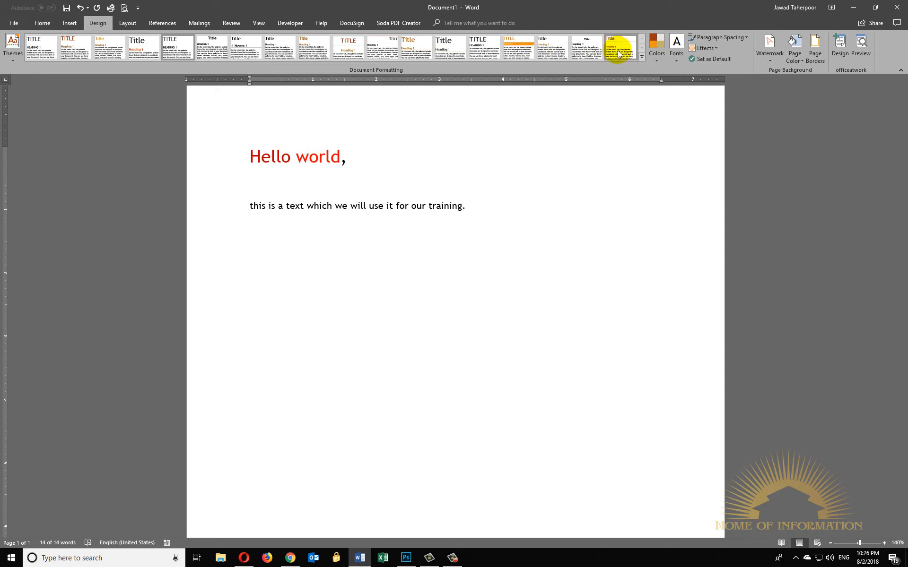
left_click(641, 58)
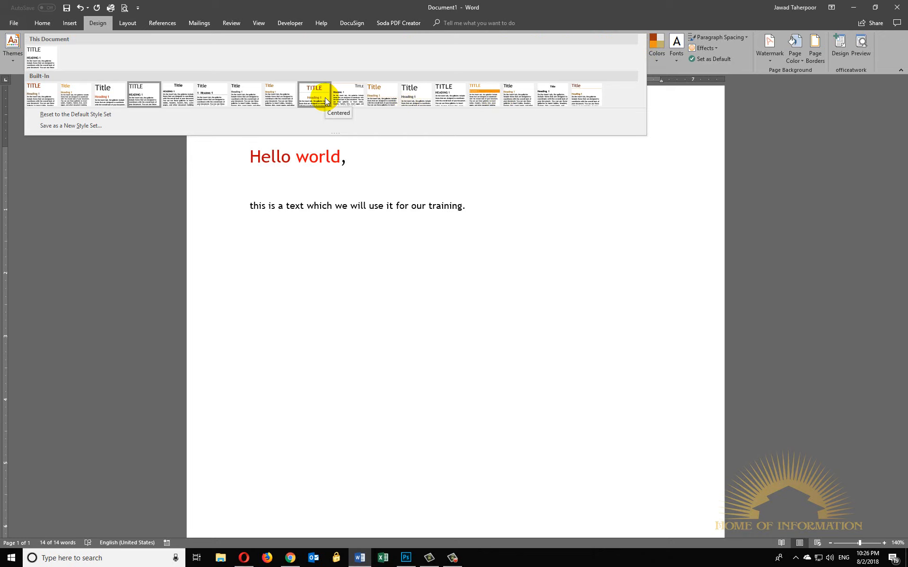
left_click(490, 104)
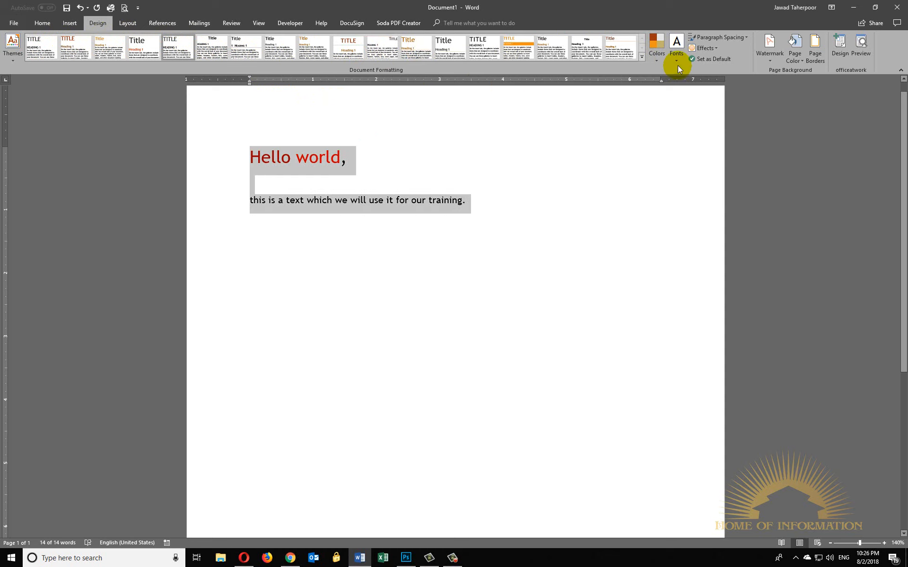
- Try the Office 2007 - 2010 theme colours, settle on Orange Red for the document, and reselect all the text
left_click(659, 59)
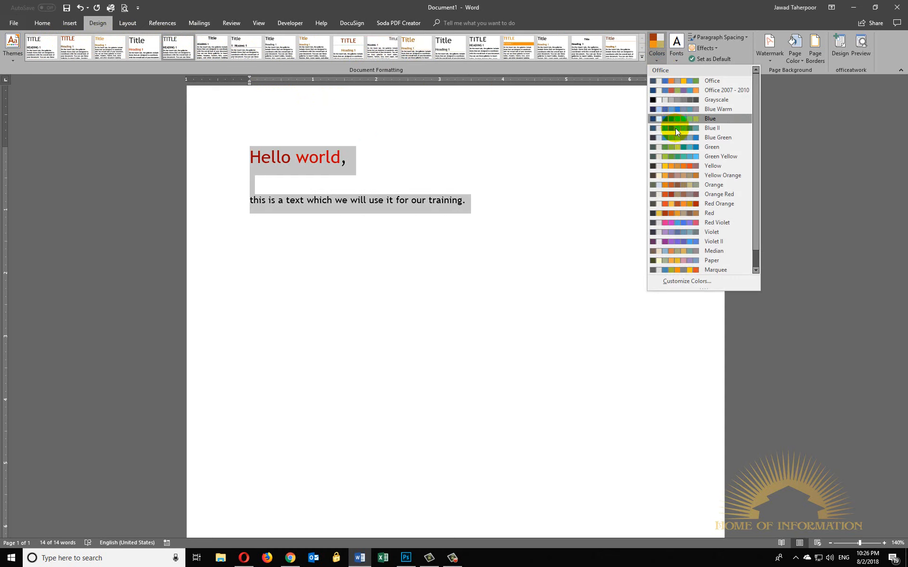
left_click(680, 194)
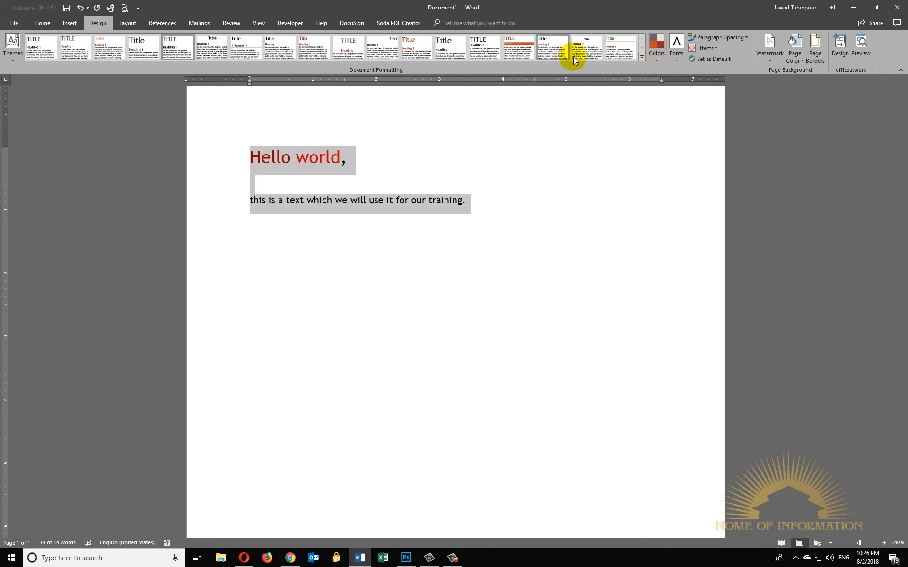
left_click(660, 62)
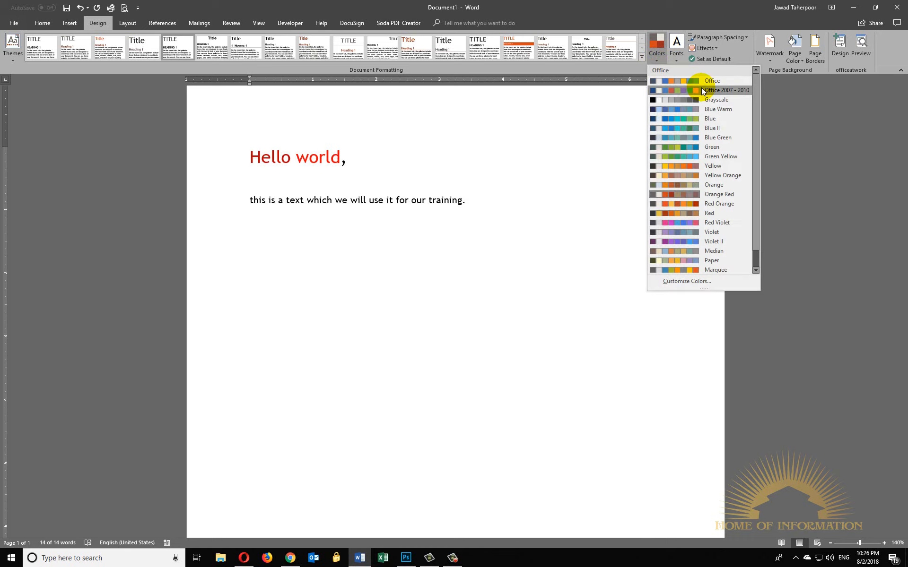
left_click(702, 90)
left_click(662, 61)
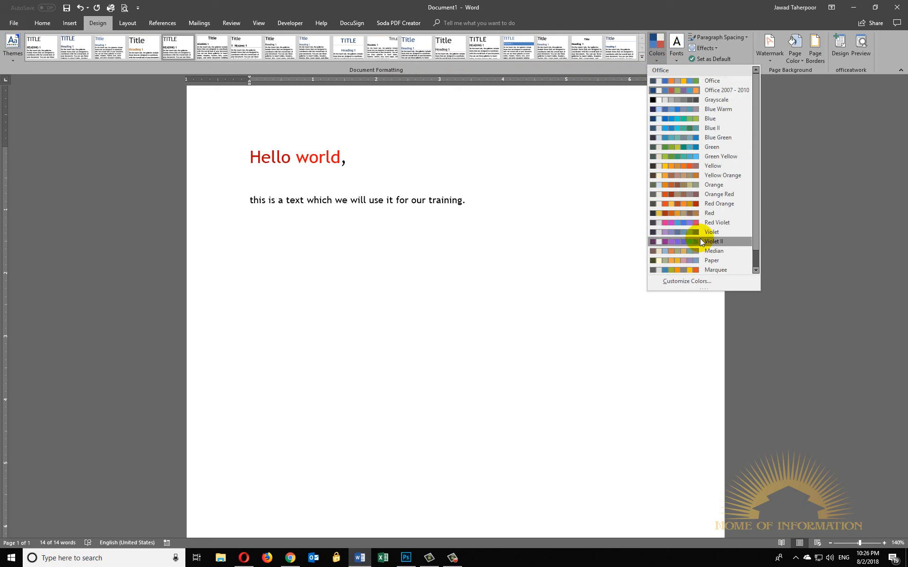
left_click(706, 197)
key("ctrl+a")
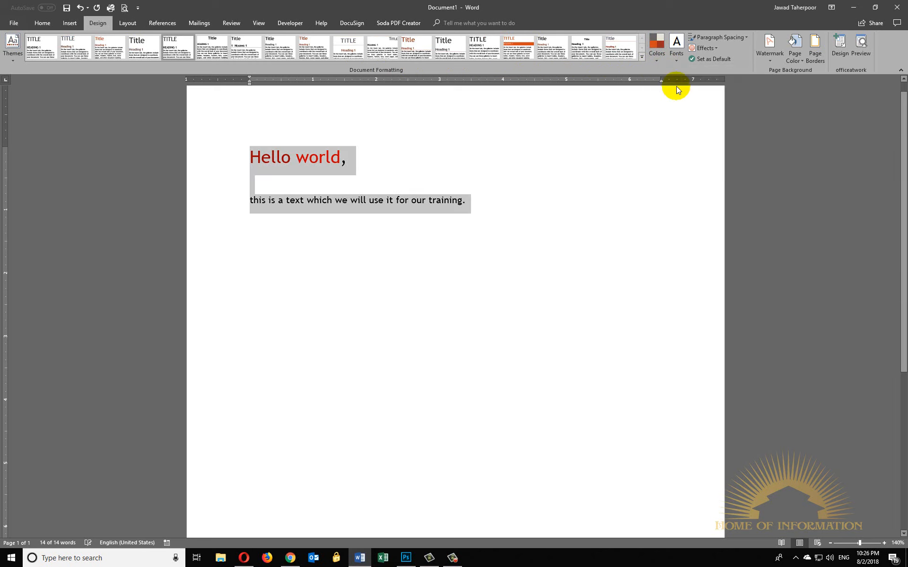
- Move the Adobe Creative Cloud window away from the document
left_click(660, 63)
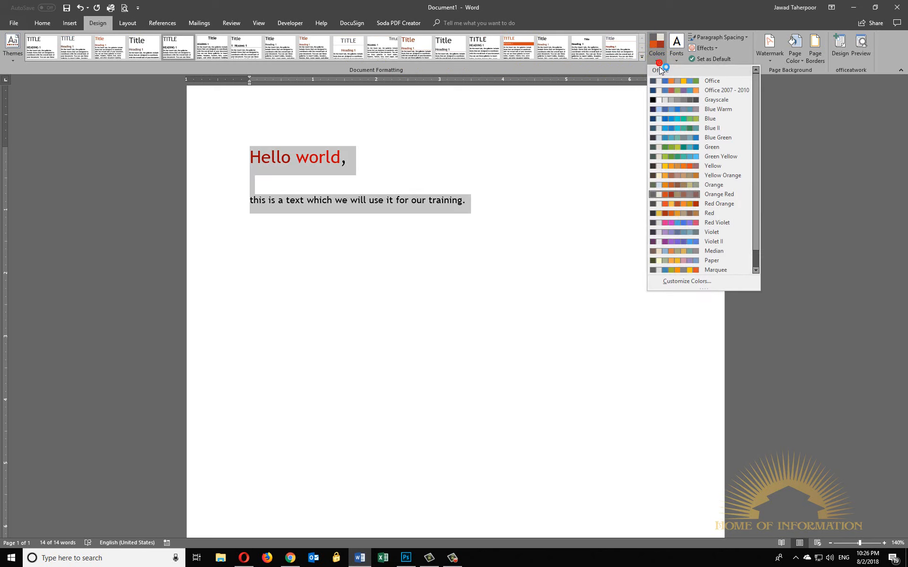
scroll(739, 215, "down", 1)
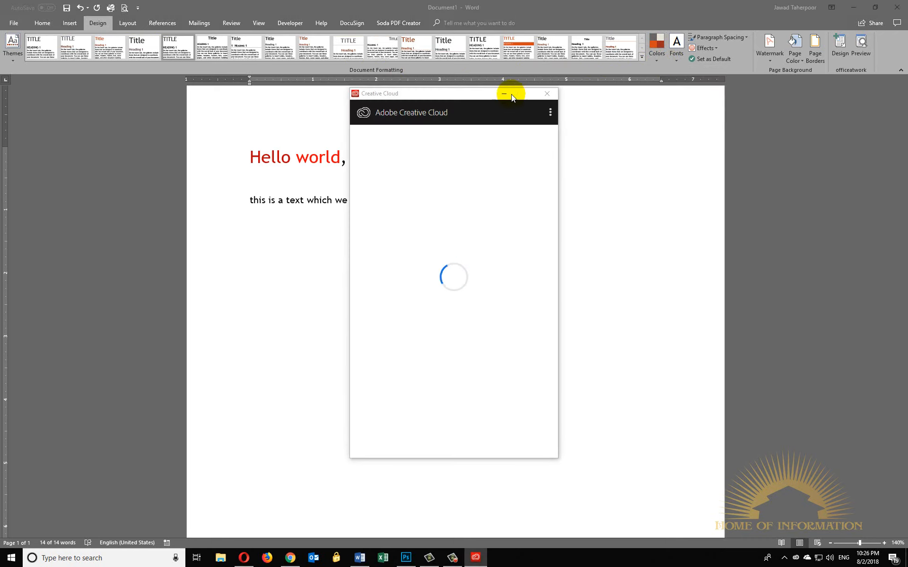
left_click(456, 103)
left_click_drag(436, 97, 0, 155)
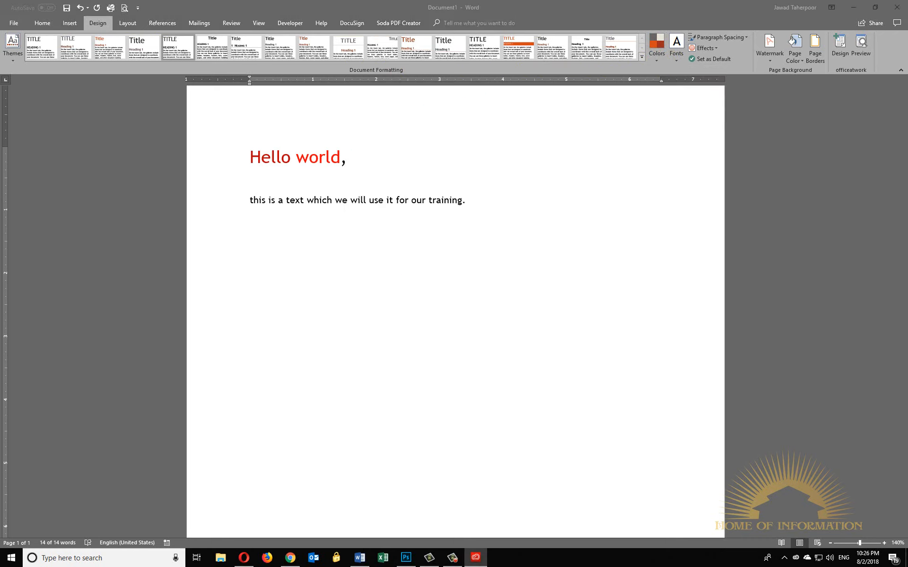
- Set the document's theme fonts to Century Gothic and check the font assigned to the selected text
left_click(672, 51)
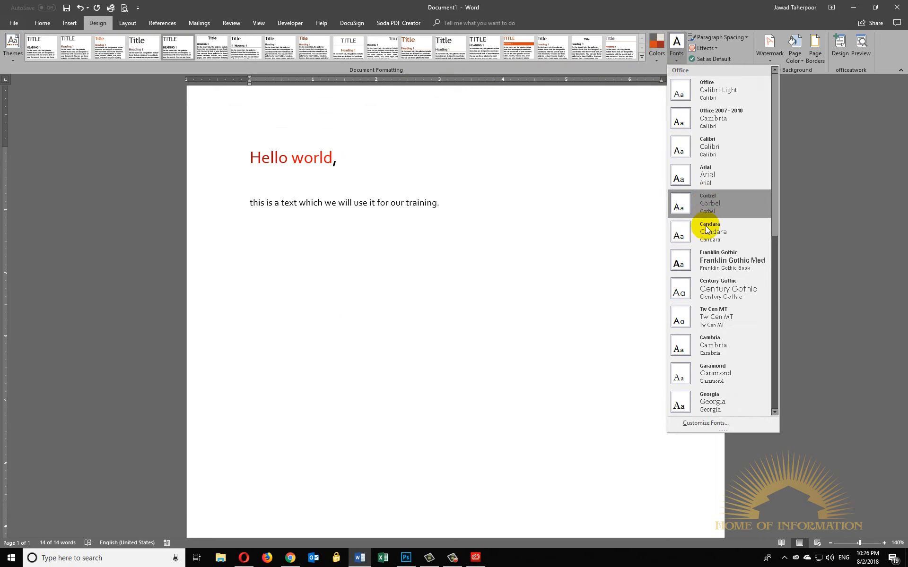
left_click(722, 295)
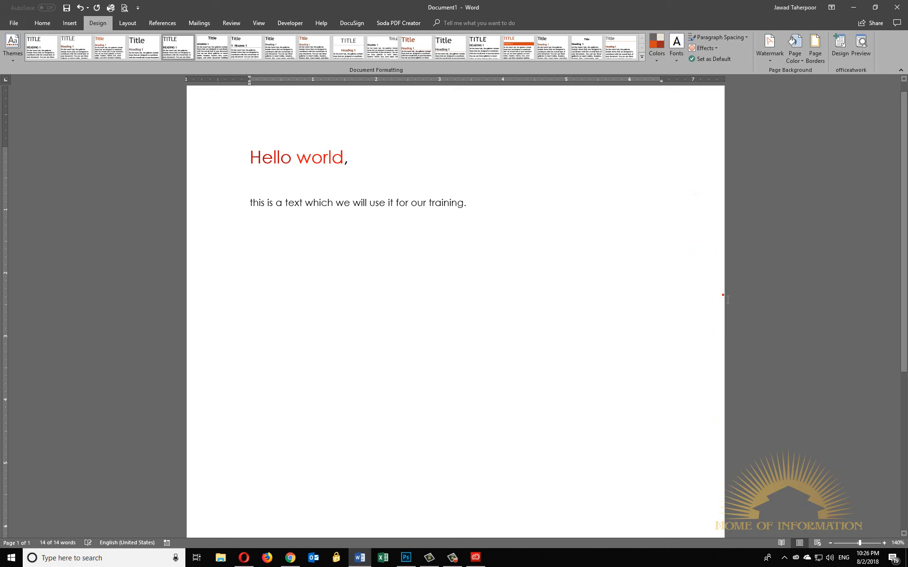
left_click(382, 220)
left_click_drag(490, 202, 198, 102)
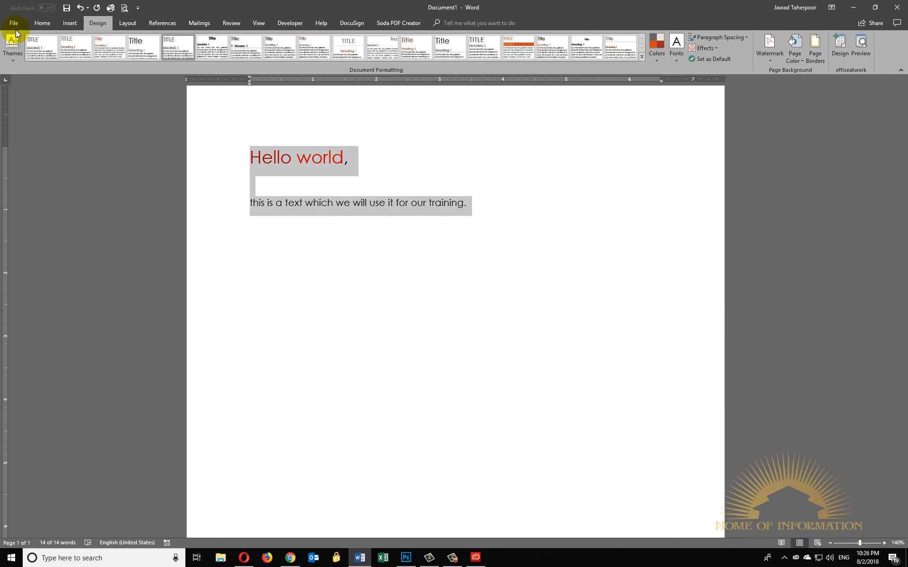
left_click(33, 23)
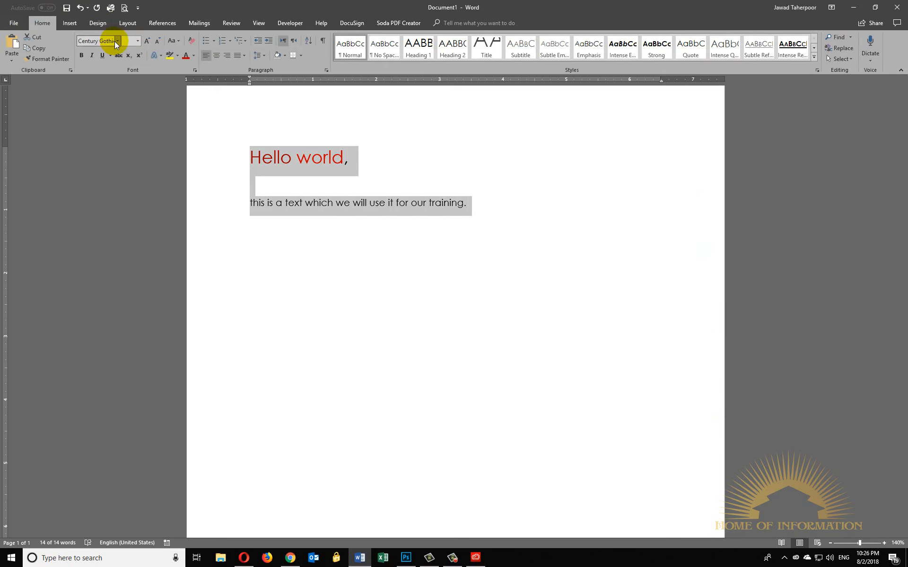
left_click(117, 40)
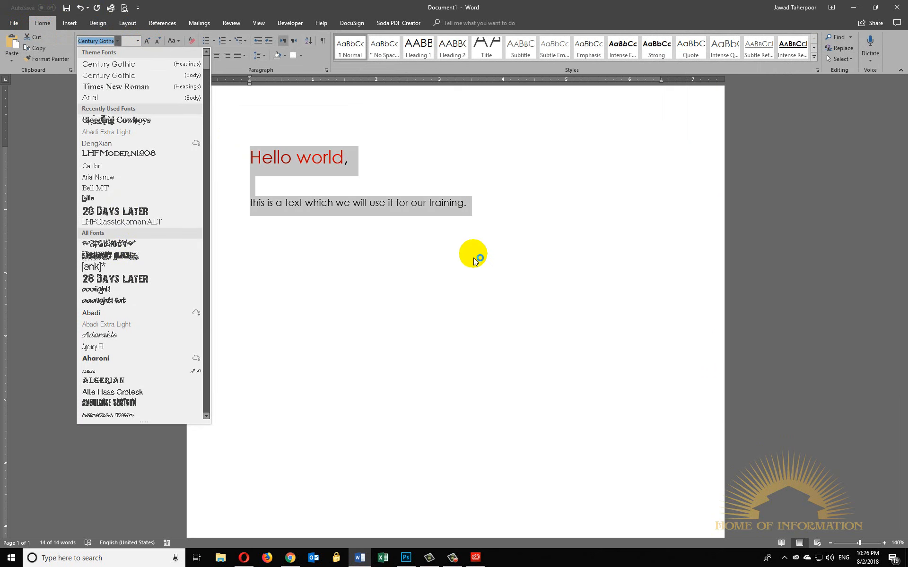
left_click(95, 26)
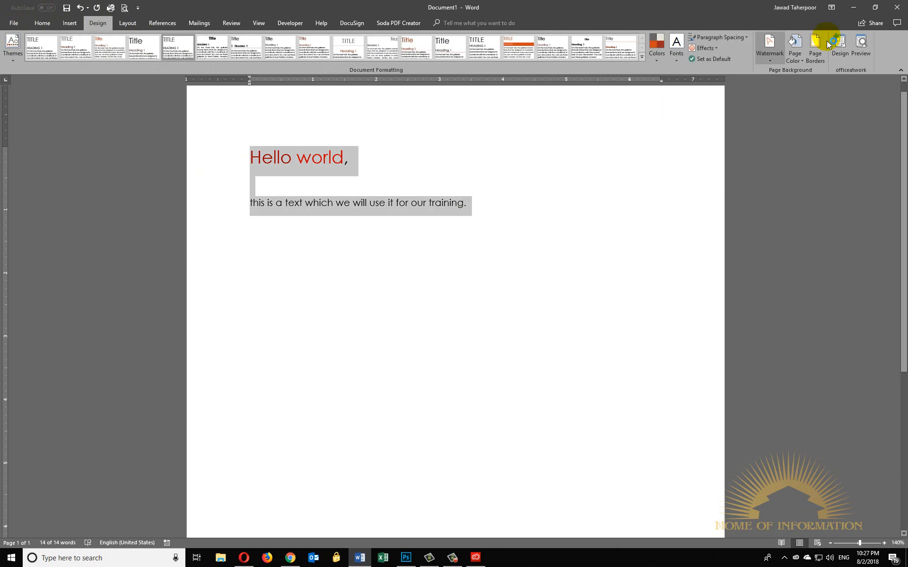
- Examine the available theme effects and the shapes that such effects can be applied to
left_click(716, 49)
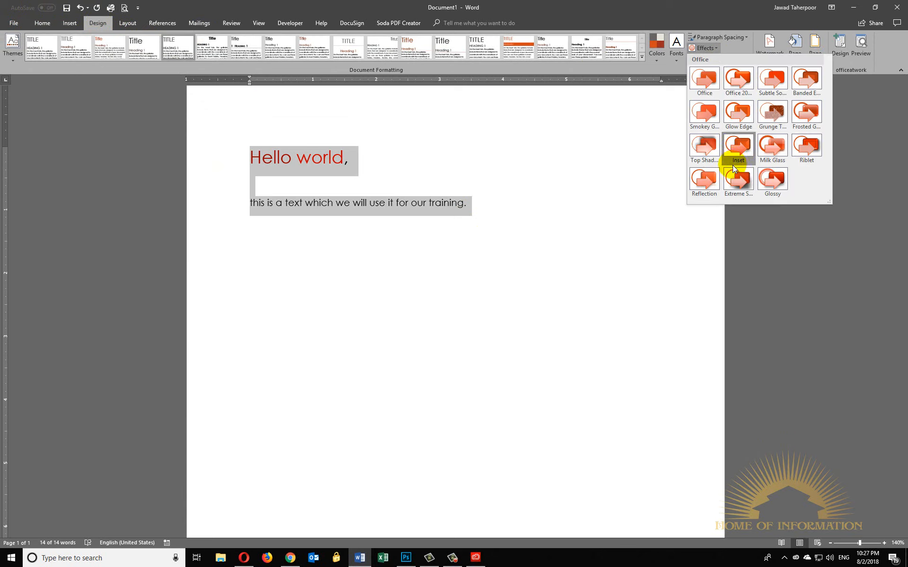
left_click(246, 124)
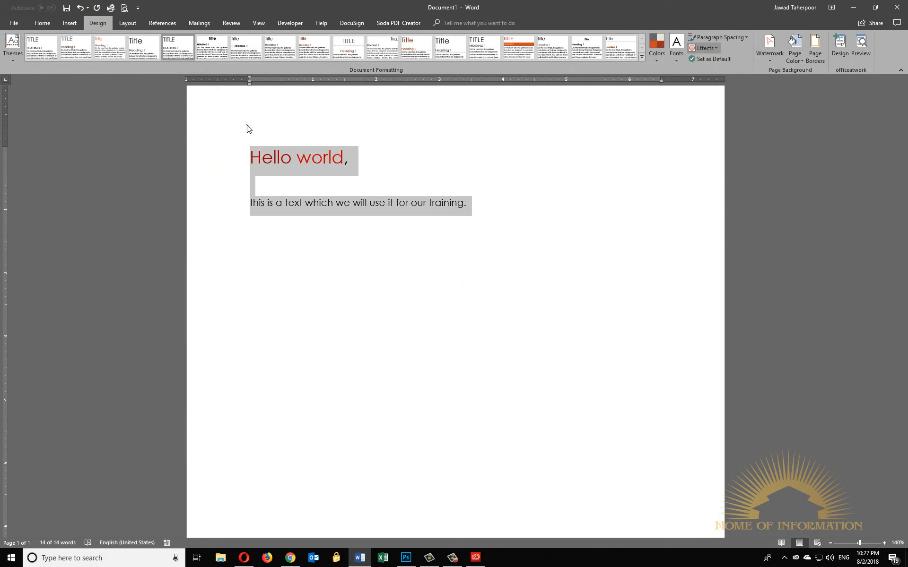
left_click(70, 23)
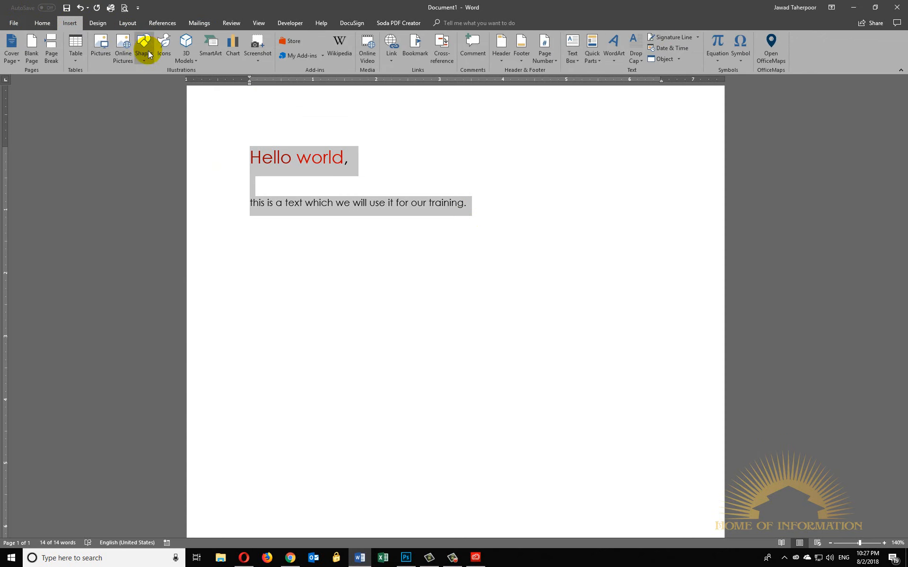
left_click(144, 52)
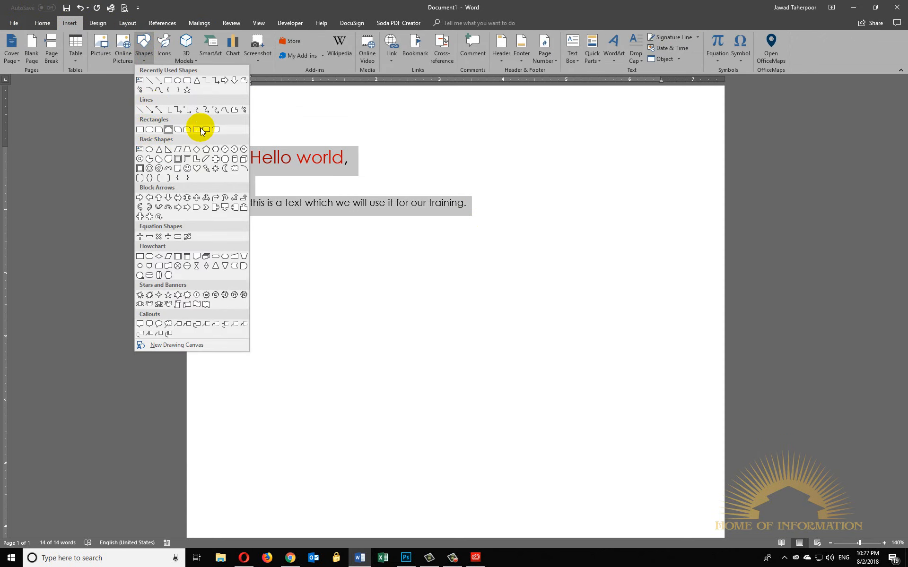
left_click(97, 24)
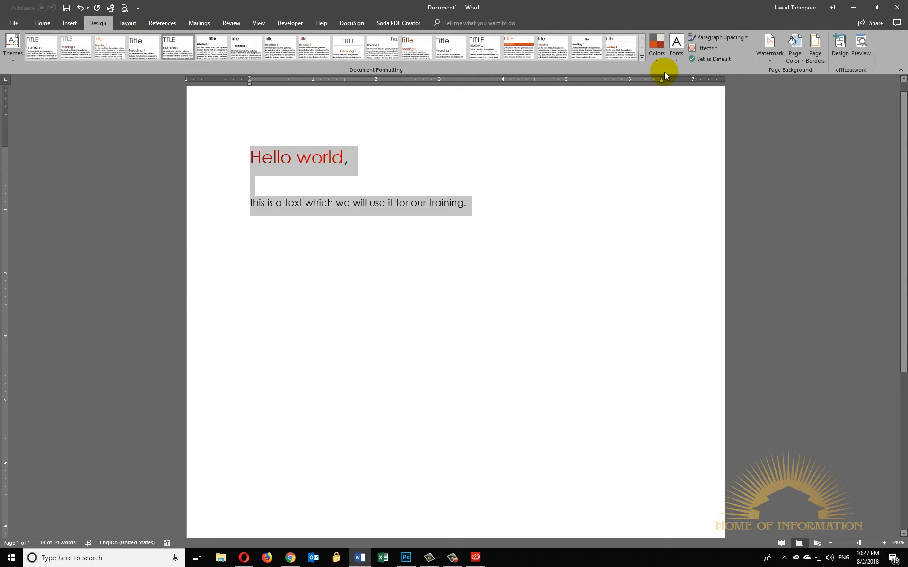
- Examine the document-wide paragraph spacing presets and compare them with the line spacing options for the selected text
left_click(742, 37)
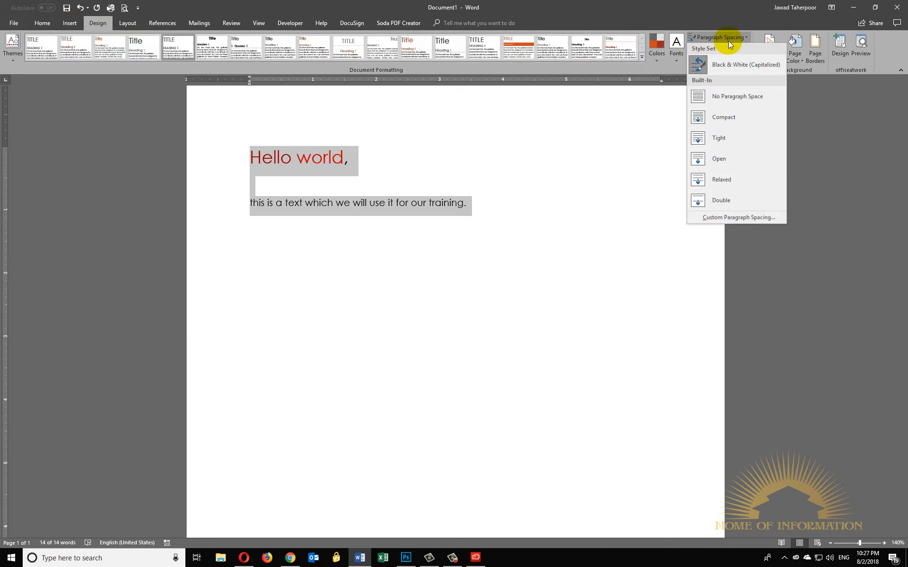
left_click(730, 36)
left_click(730, 36)
left_click(41, 24)
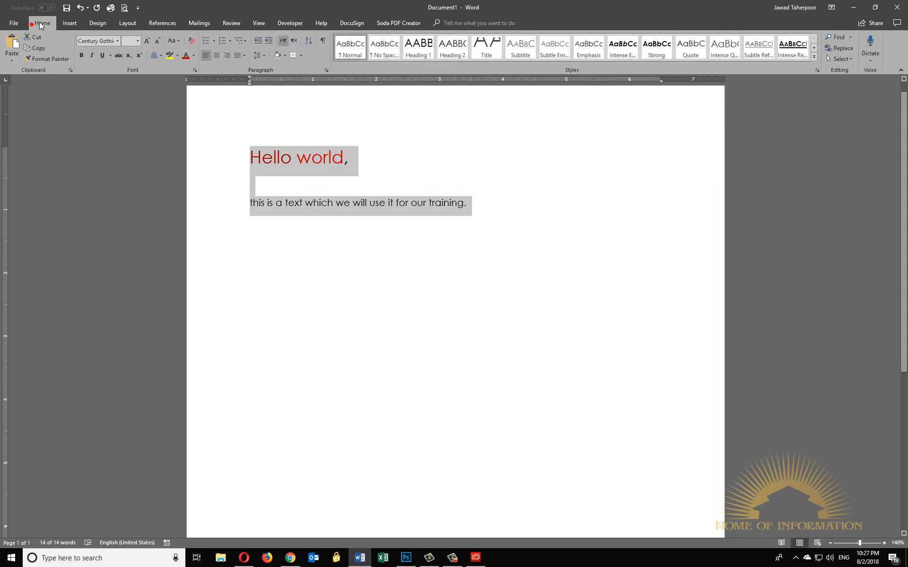
left_click(262, 58)
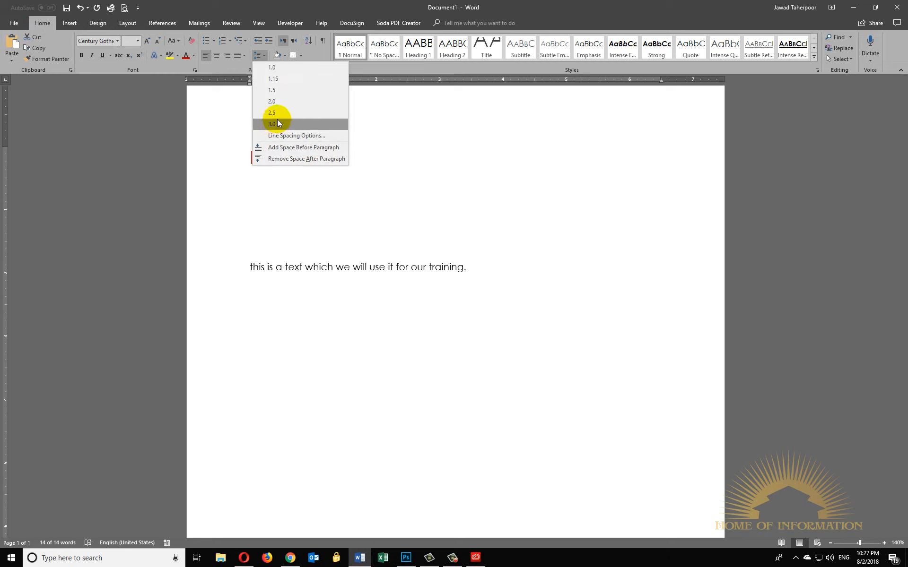
- Review the paragraph spacing presets again and check the Set as Default confirmation, declining to make this design the default
left_click(98, 23)
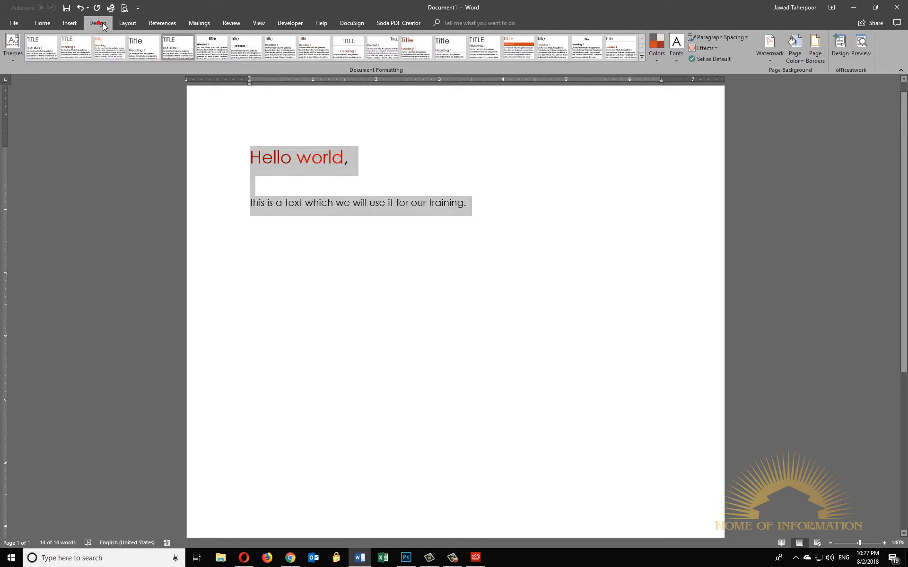
left_click(715, 42)
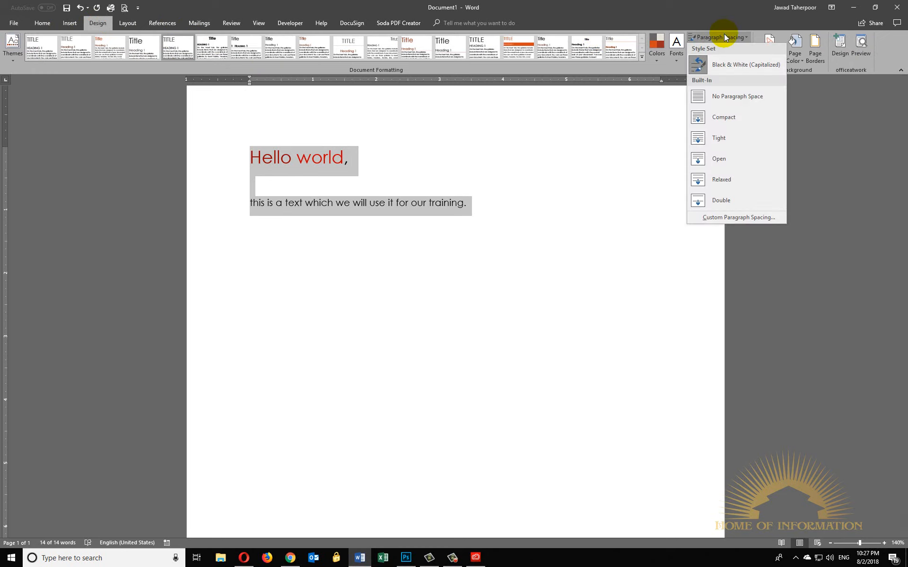
left_click(724, 35)
left_click(727, 59)
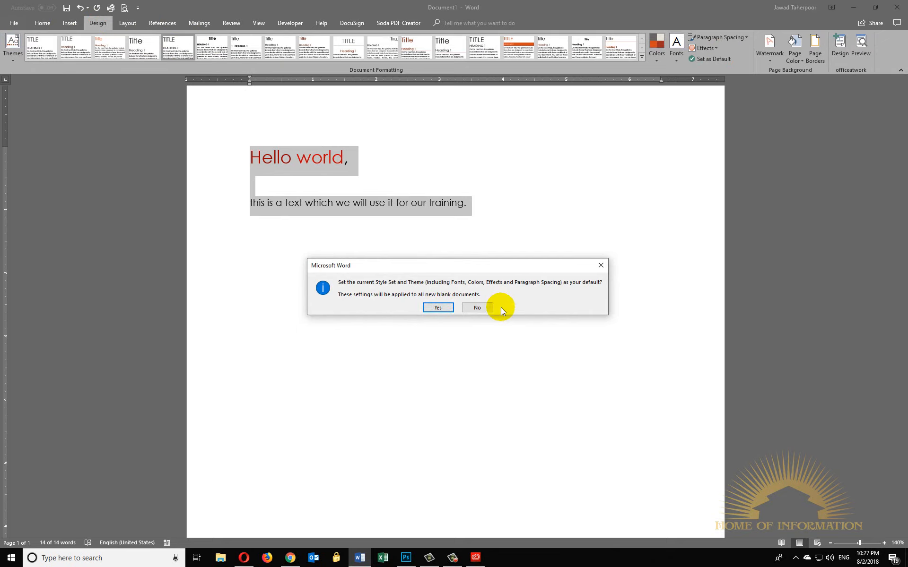
left_click(477, 308)
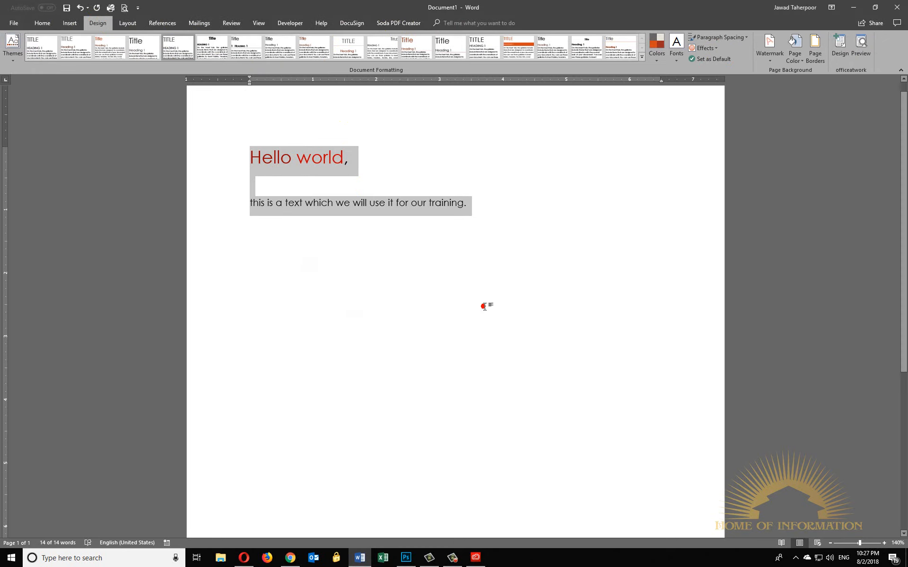
- Add the CONFIDENTIAL 1 watermark to the document and look over the page
left_click(767, 61)
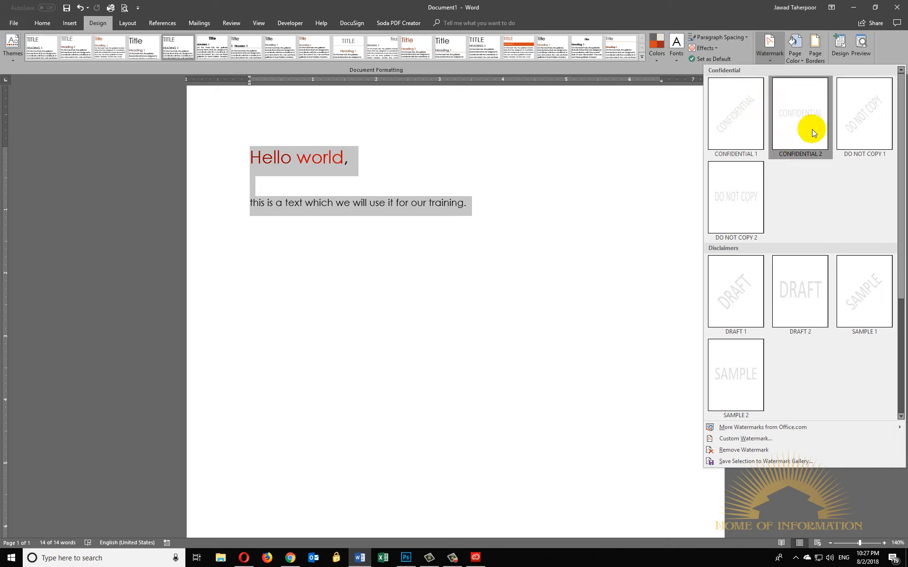
left_click(733, 118)
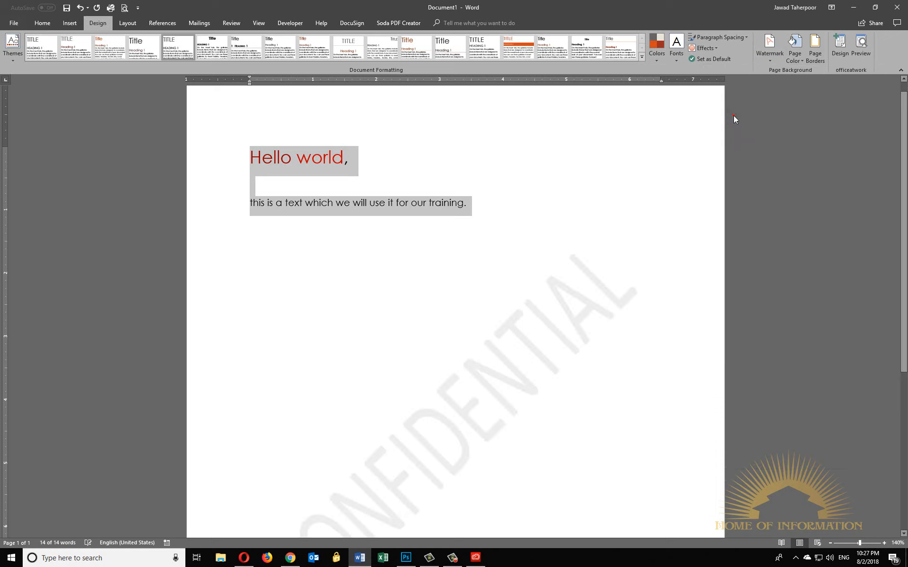
scroll(548, 333, "down", 3)
scroll(549, 333, "up", 3)
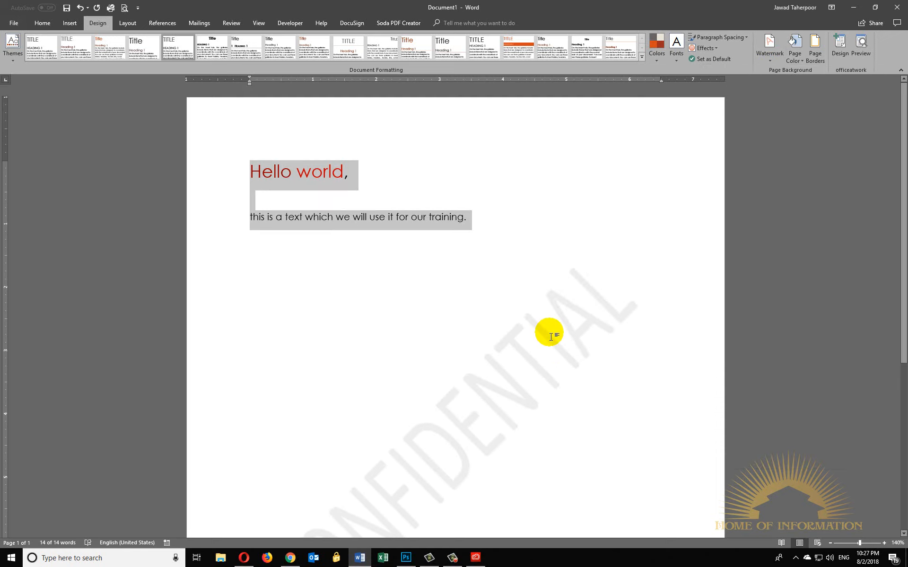
- Try selecting the watermark from the page body, select it through the header area instead, and return to the body text
left_click(587, 346)
left_click_drag(618, 351, 435, 380)
double_click(523, 135)
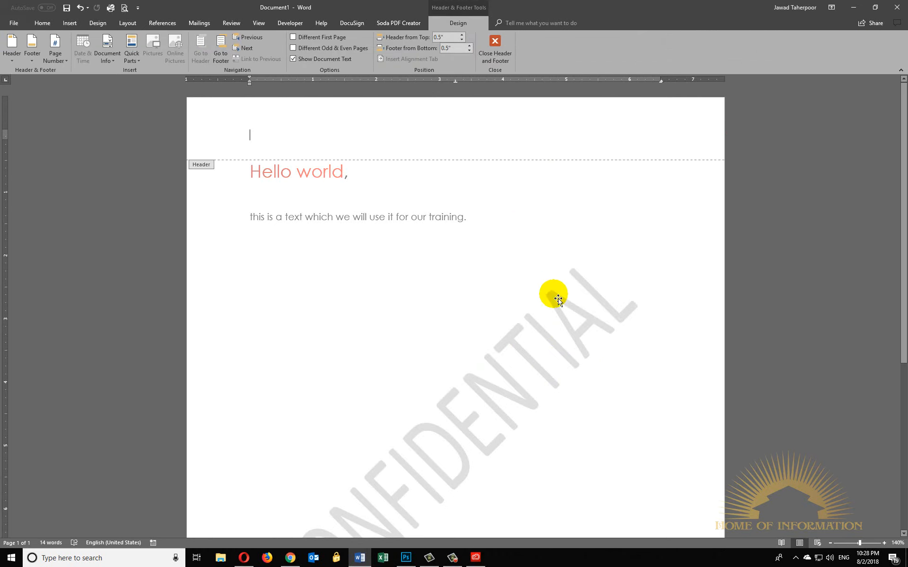
left_click(574, 332)
scroll(575, 318, "down", 2)
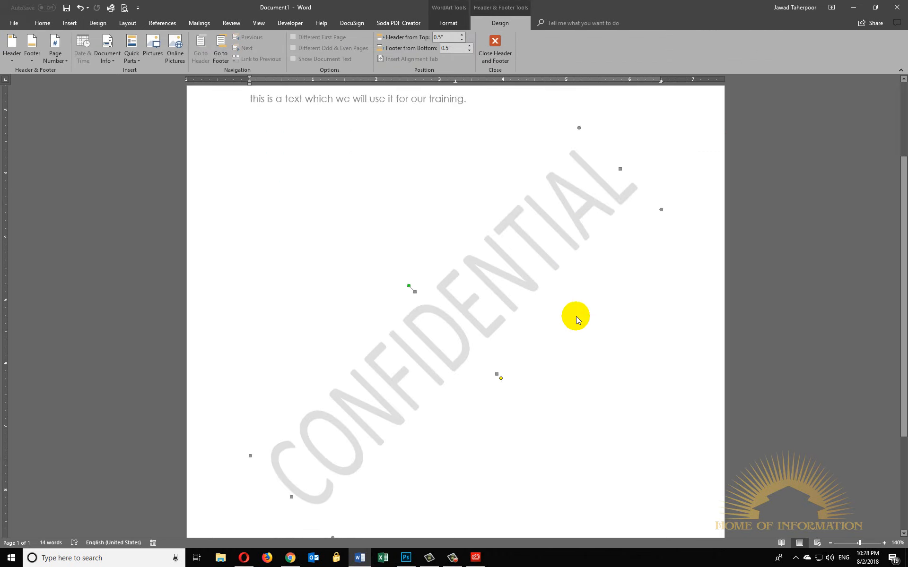
scroll(576, 316, "up", 2)
double_click(396, 308)
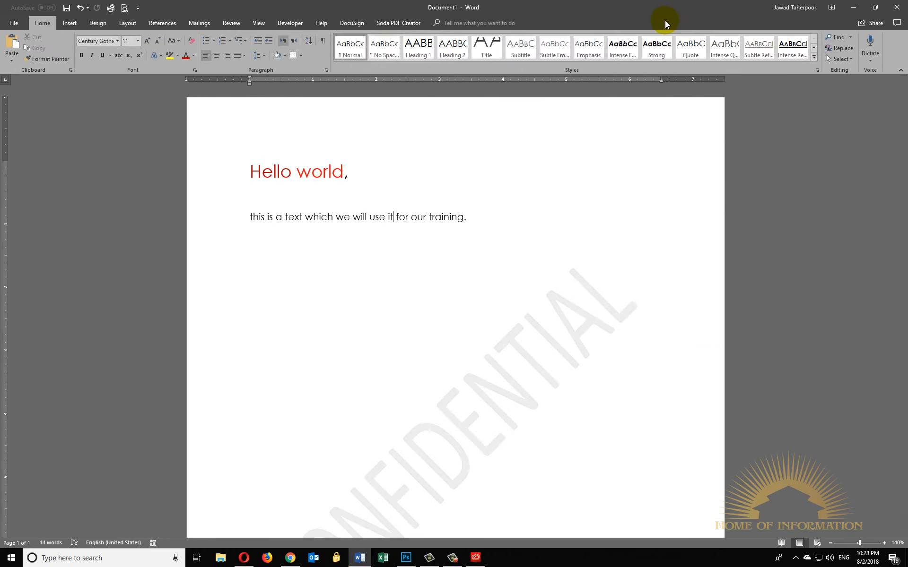
- Open the header and footer layer for editing from the page's footer area
left_click(236, 112)
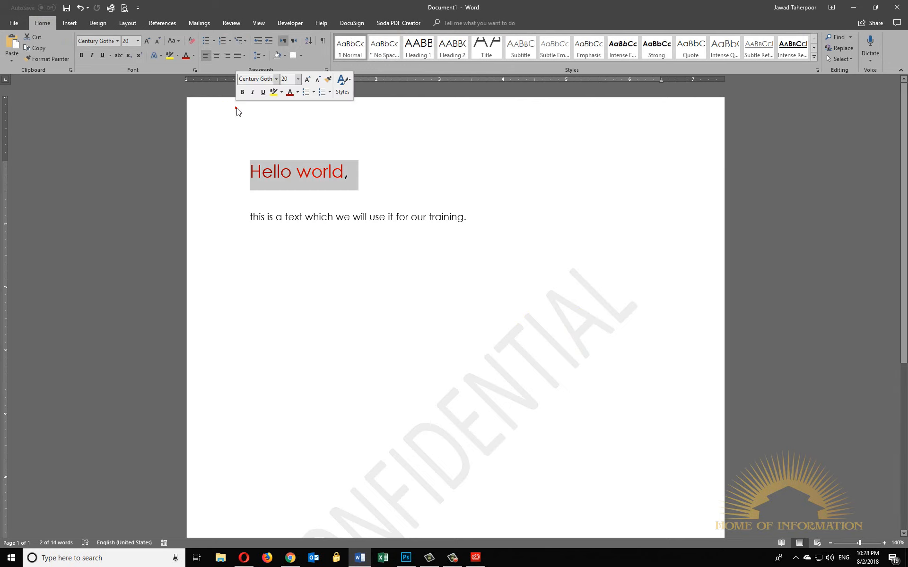
scroll(348, 462, "down", 5)
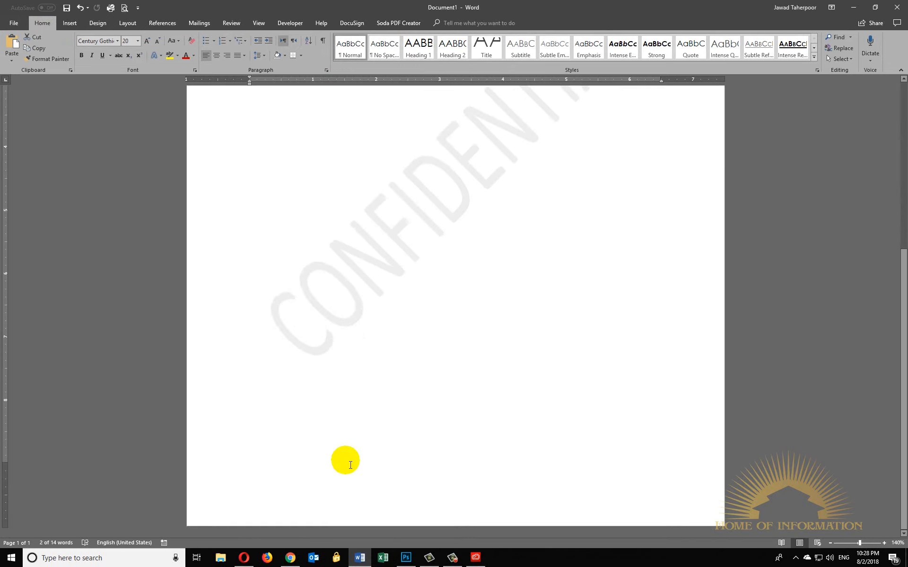
double_click(366, 512)
scroll(365, 376, "up", 5)
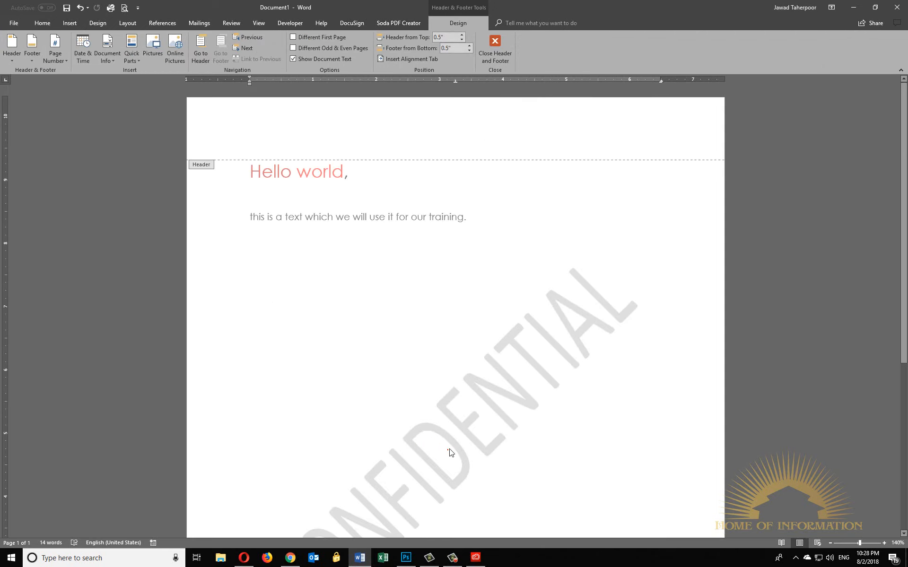
- Give the CONFIDENTIAL watermark a yellow shape fill and a blue outline, and leave header and footer editing
left_click(458, 20)
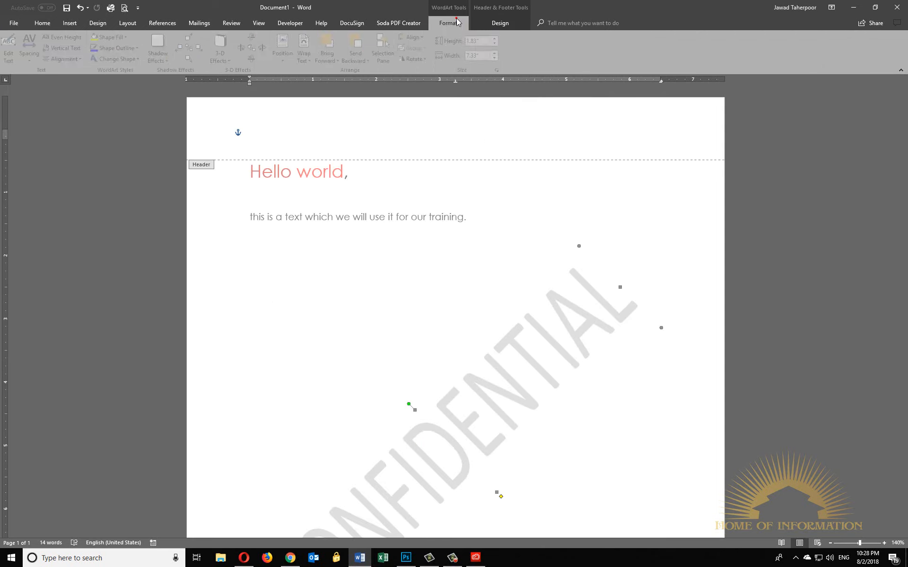
left_click(485, 19)
left_click(447, 23)
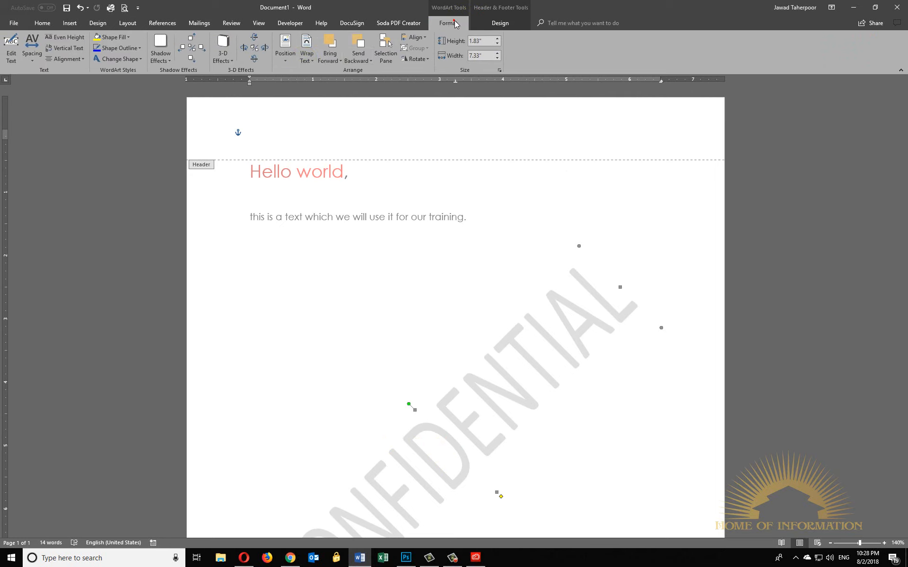
left_click(101, 39)
left_click(96, 49)
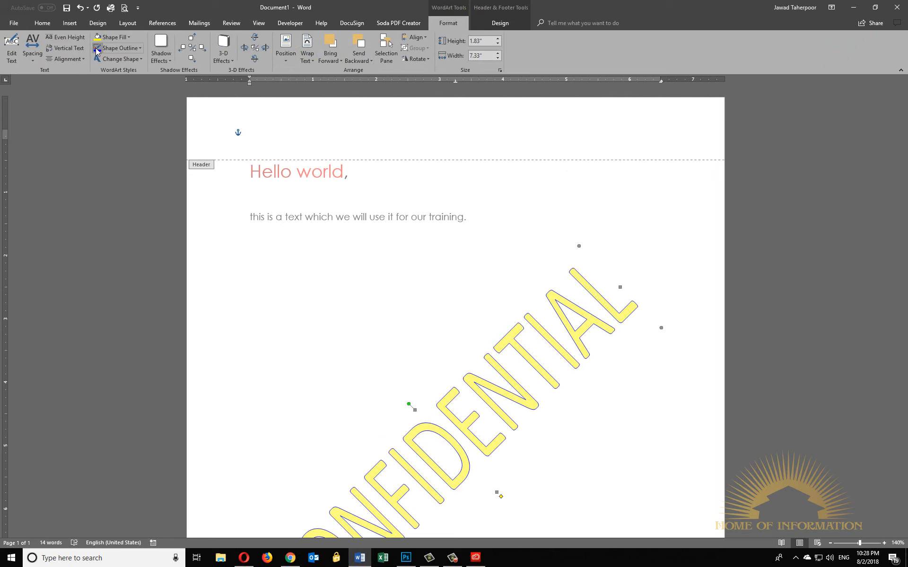
double_click(506, 282)
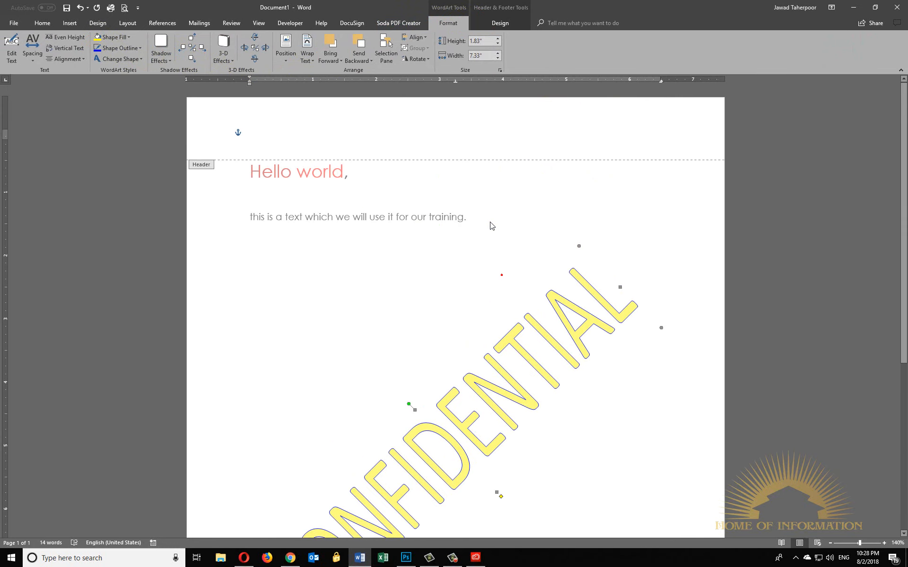
left_click(603, 313)
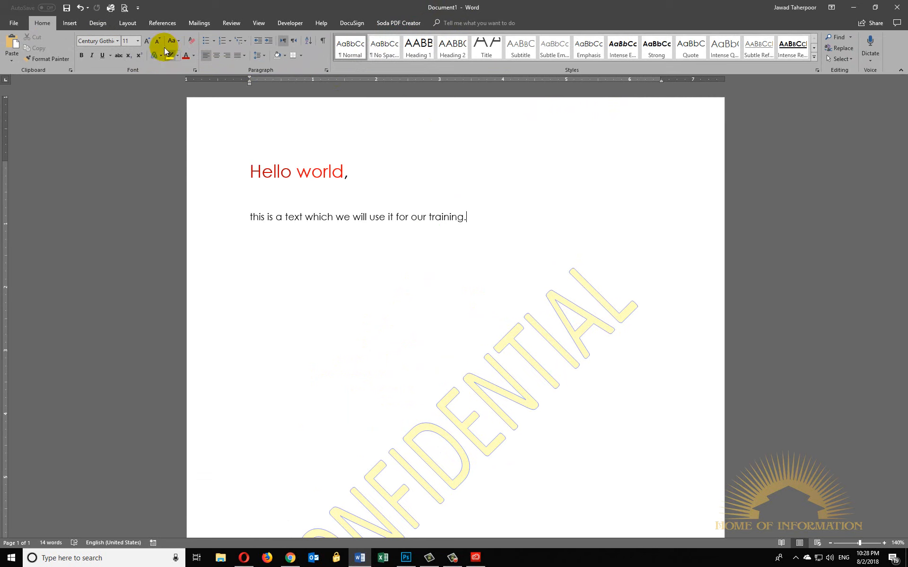
- Review the theme and standard colours available for the page background
left_click(124, 23)
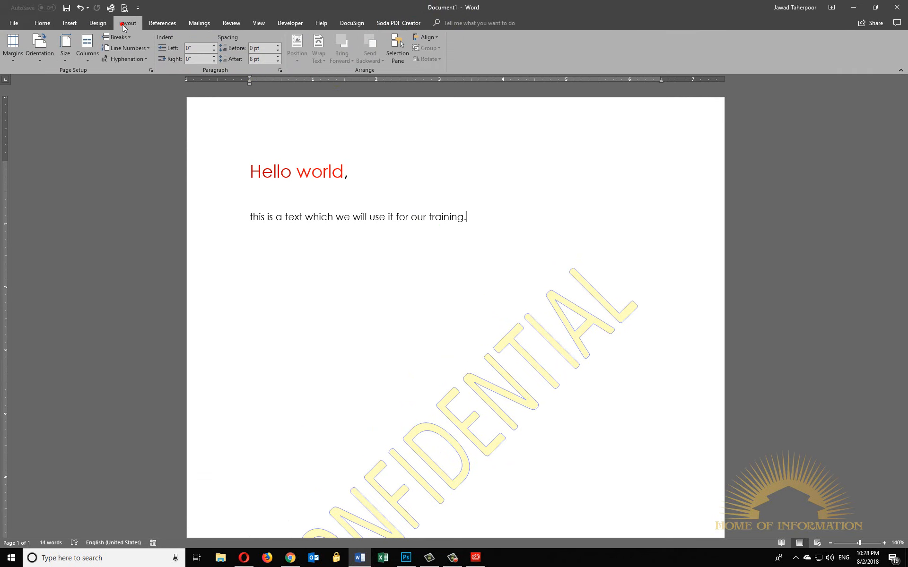
left_click(97, 23)
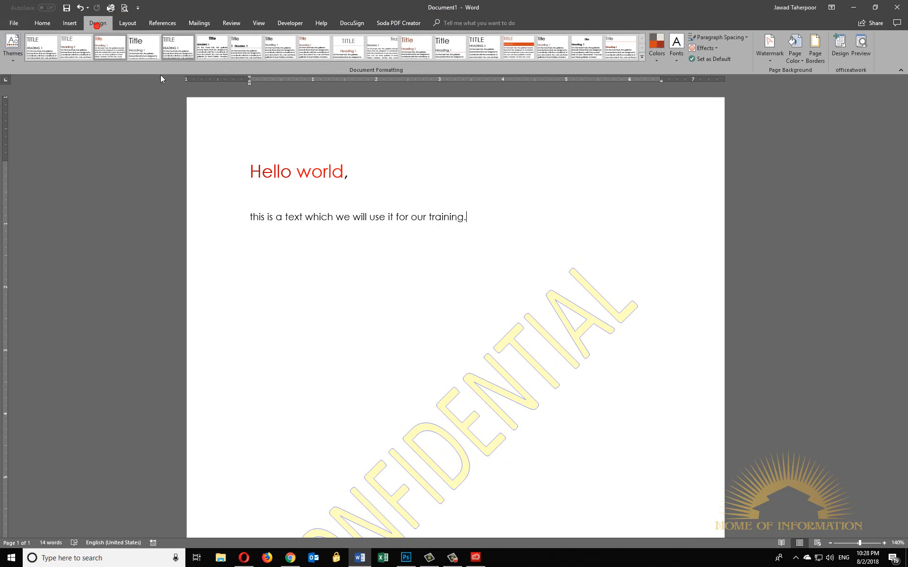
left_click(797, 62)
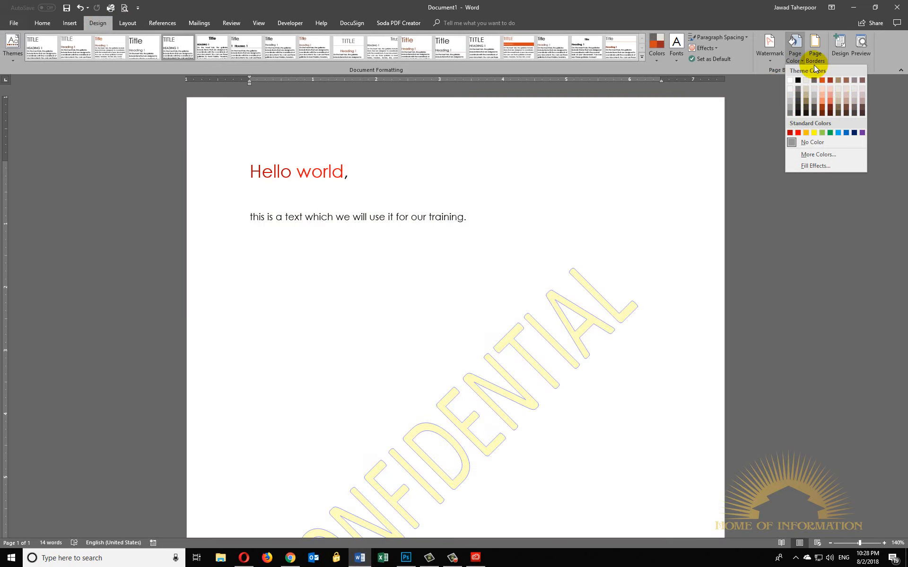
- Add a page border of red apple art to the whole document
left_click(814, 58)
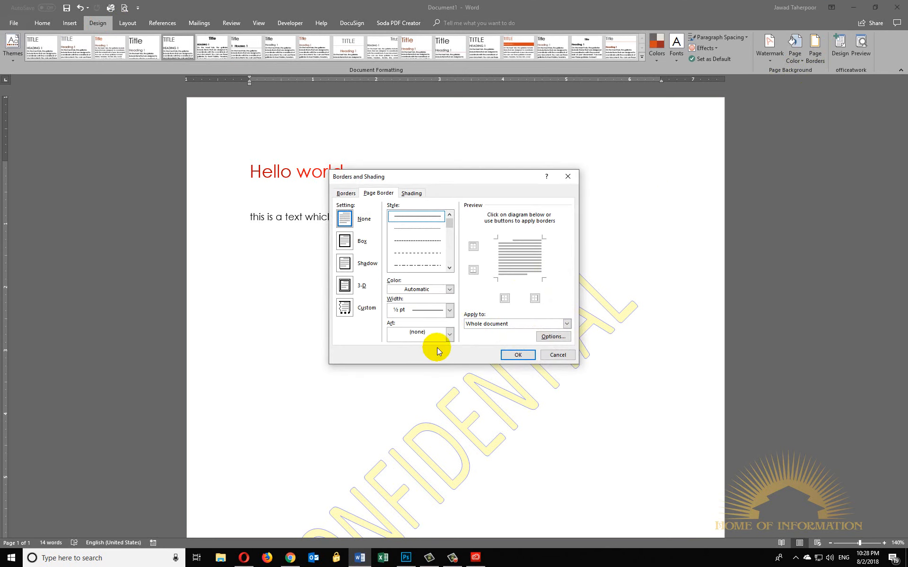
left_click(423, 336)
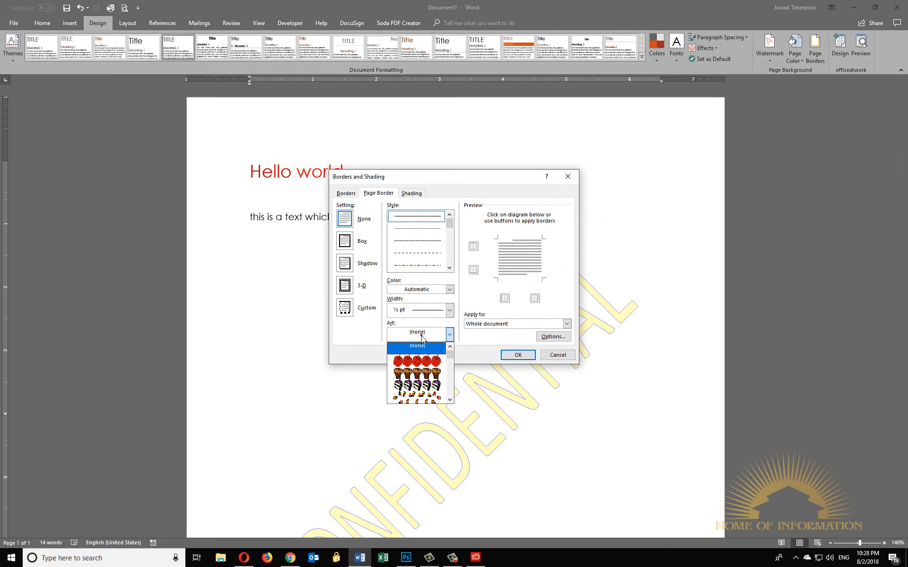
left_click(427, 360)
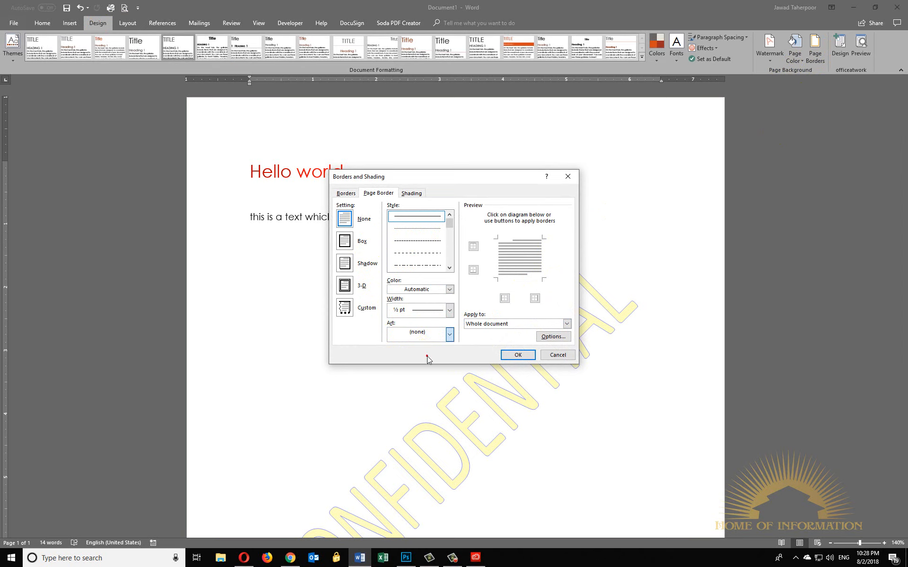
left_click(516, 354)
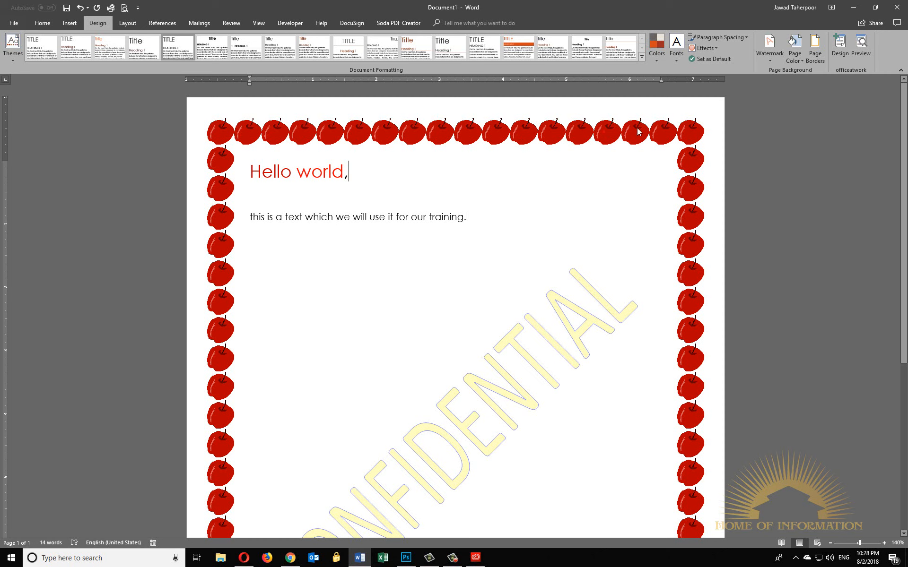
- Reopen the page border settings and browse the other available border art designs
left_click(795, 56)
left_click(815, 53)
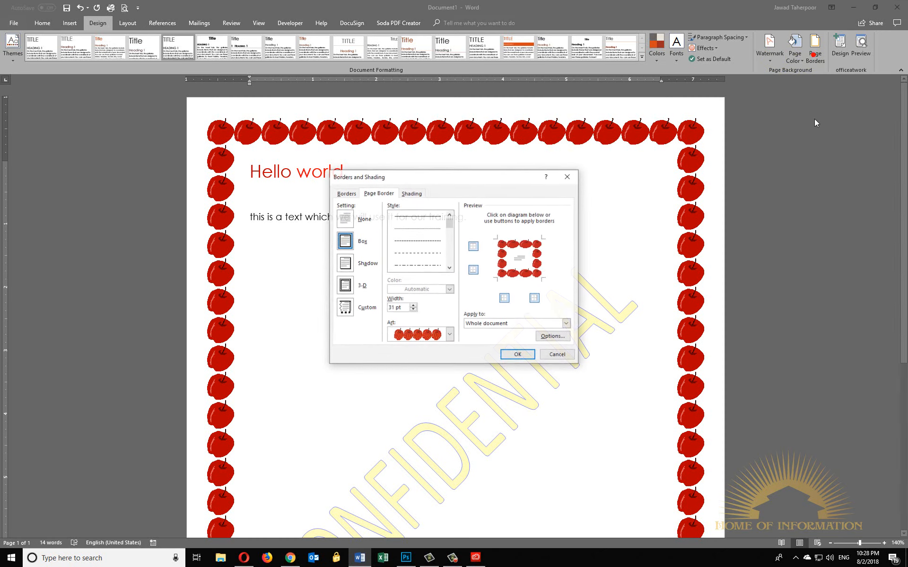
left_click(449, 335)
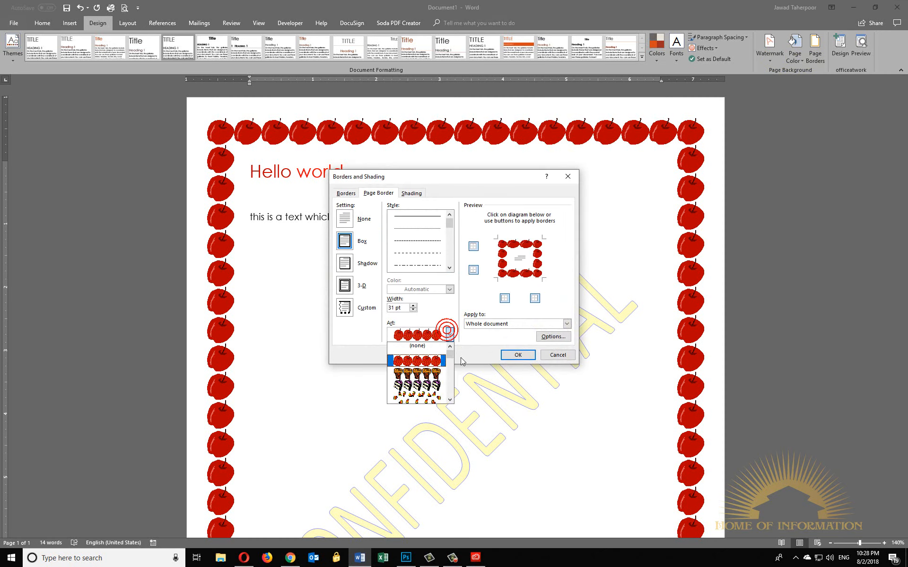
scroll(442, 371, "down", 5)
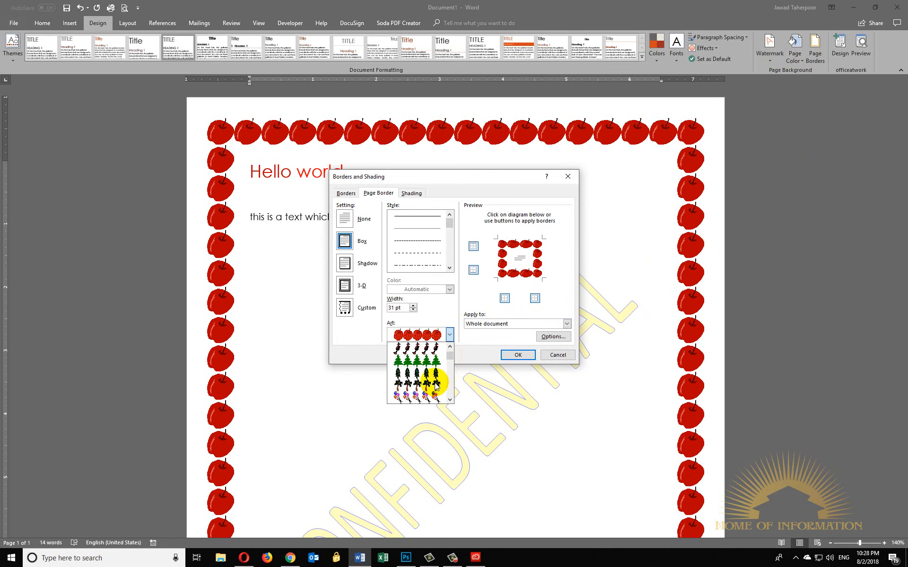
scroll(436, 385, "down", 8)
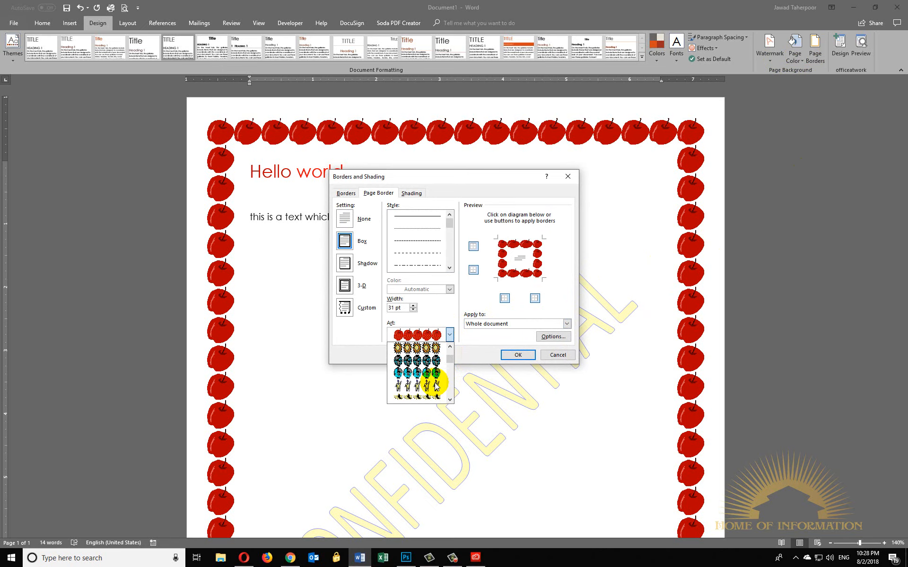
scroll(436, 382, "down", 6)
left_click(483, 288)
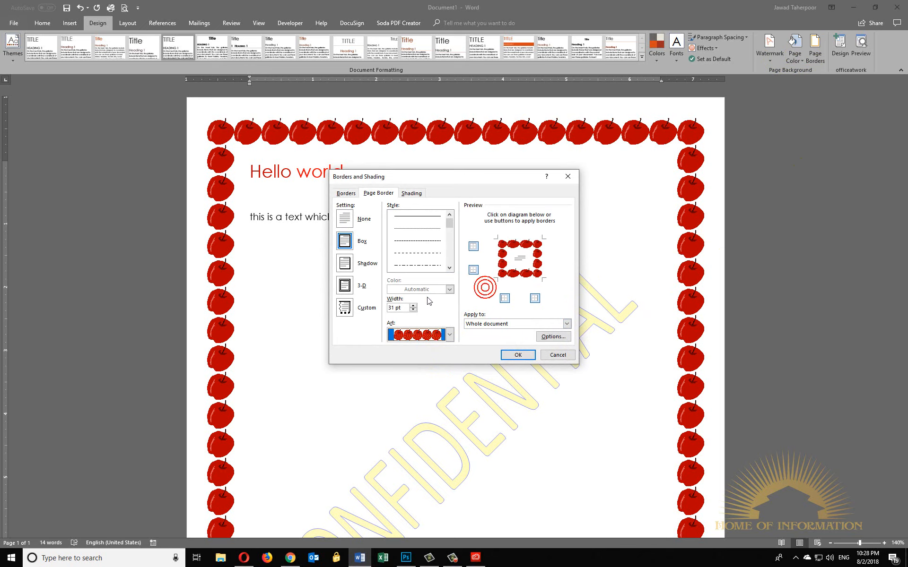
- Replace the apple art page border with a solid 2 ¼ pt box border in a light red theme colour
left_click(449, 335)
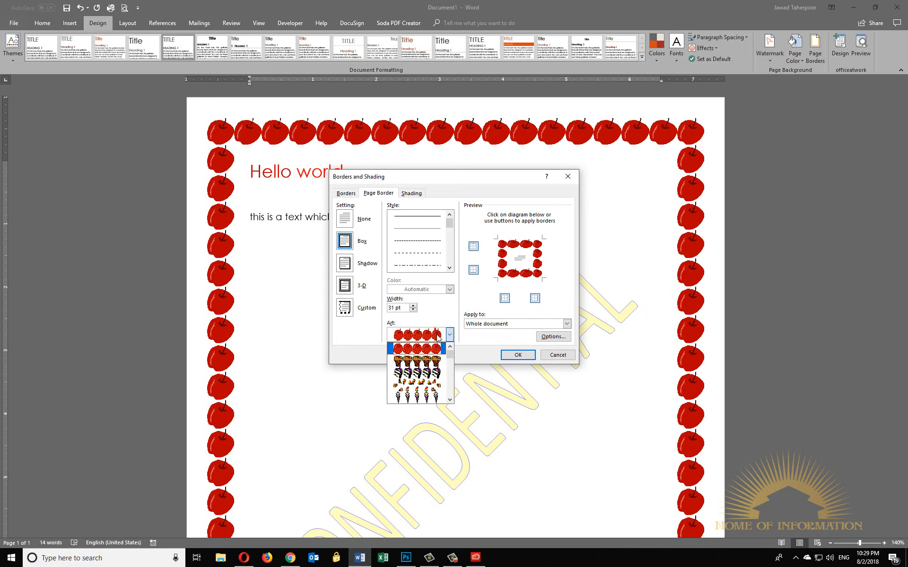
left_click(428, 348)
left_click(433, 308)
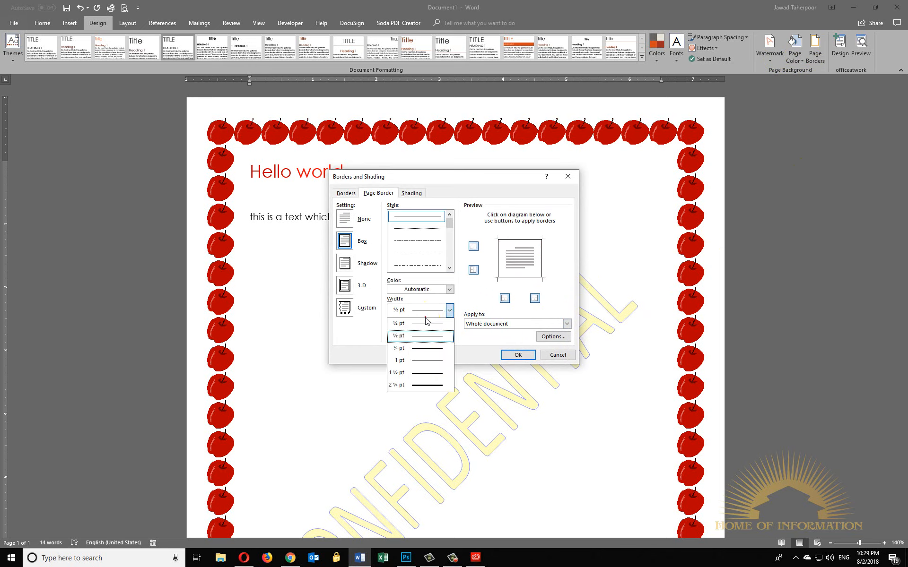
left_click(421, 372)
left_click(434, 288)
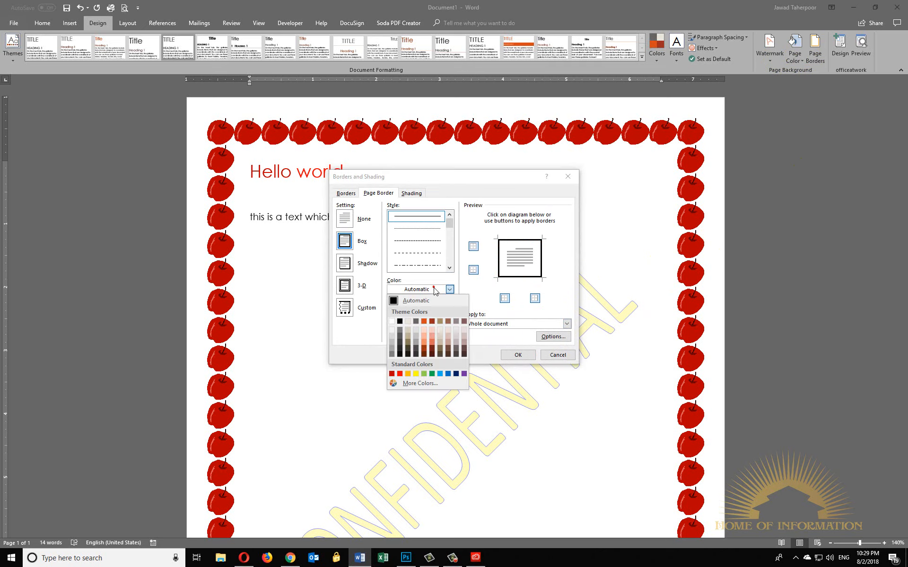
left_click(418, 331)
left_click(518, 354)
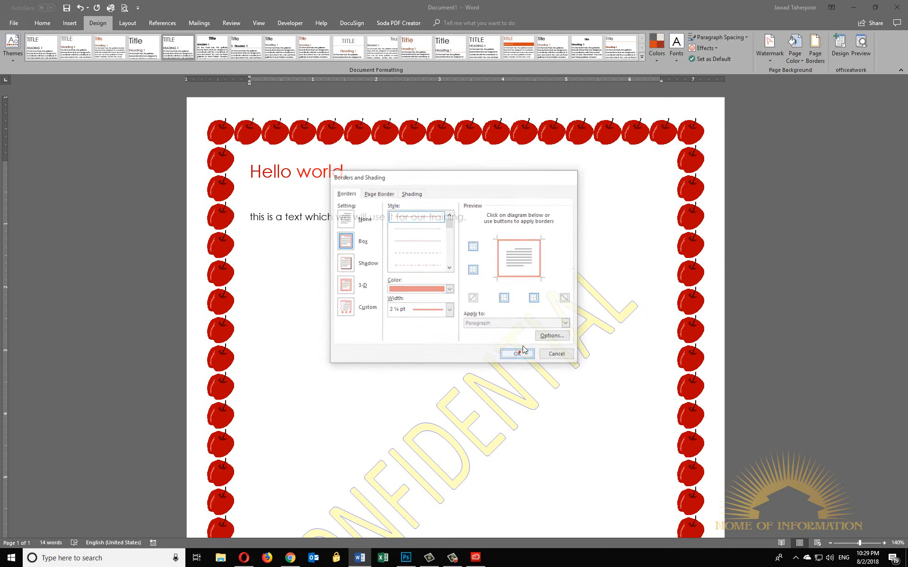
- Change the page border setting to Shadow for the whole document
left_click(815, 51)
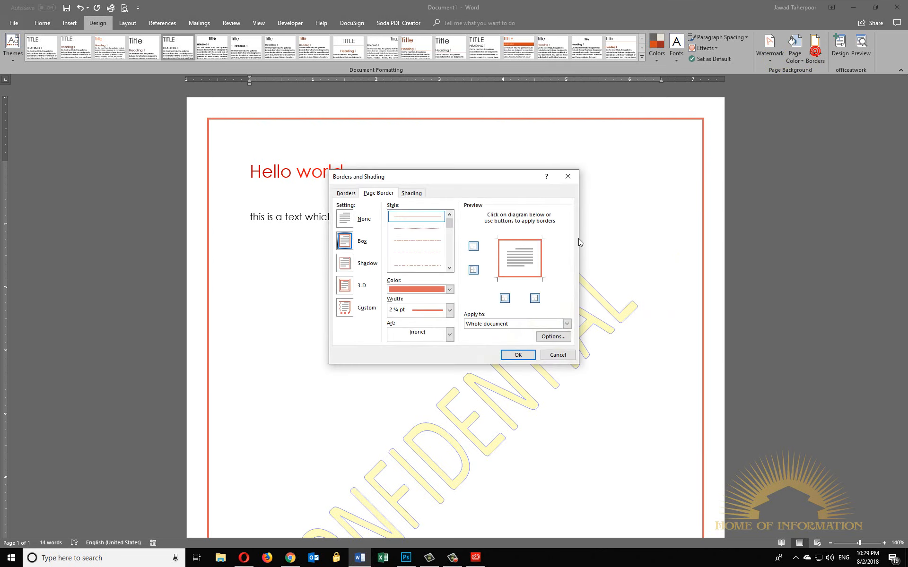
left_click(349, 268)
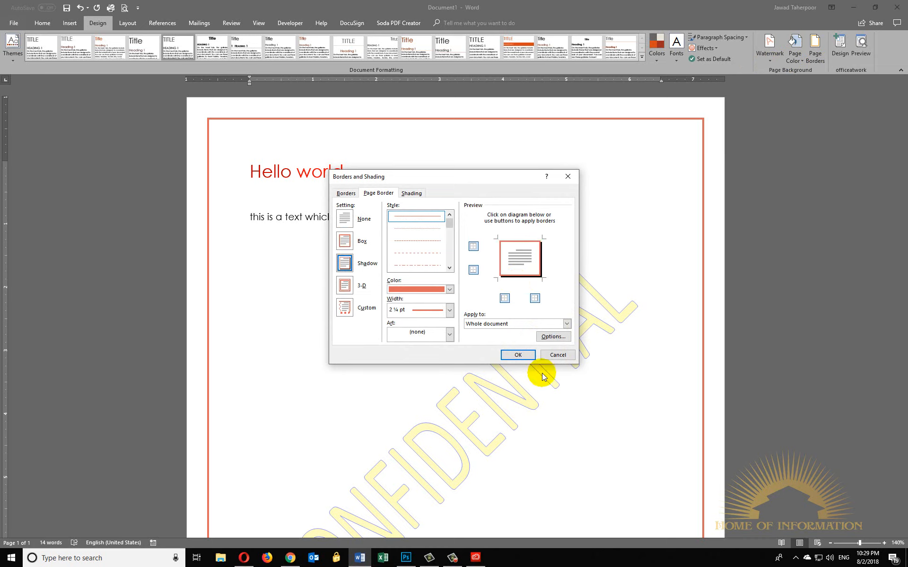
left_click(520, 357)
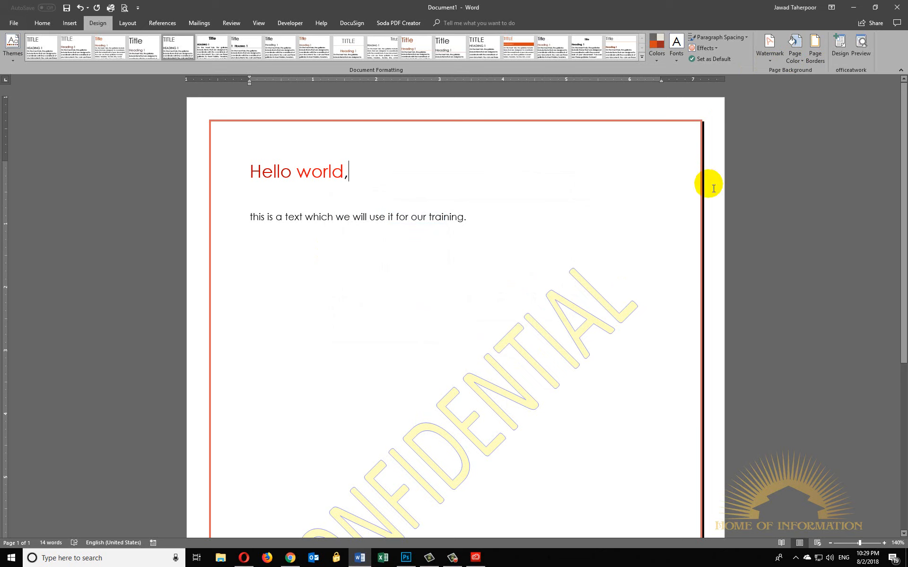
- Reopen the border settings, go to the paragraph borders and show the available line widths
left_click(814, 51)
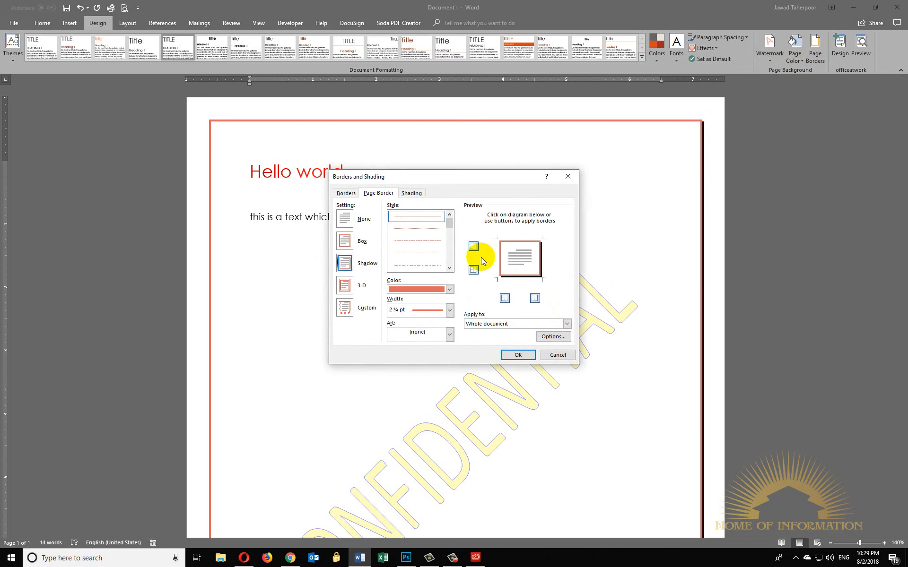
left_click(354, 194)
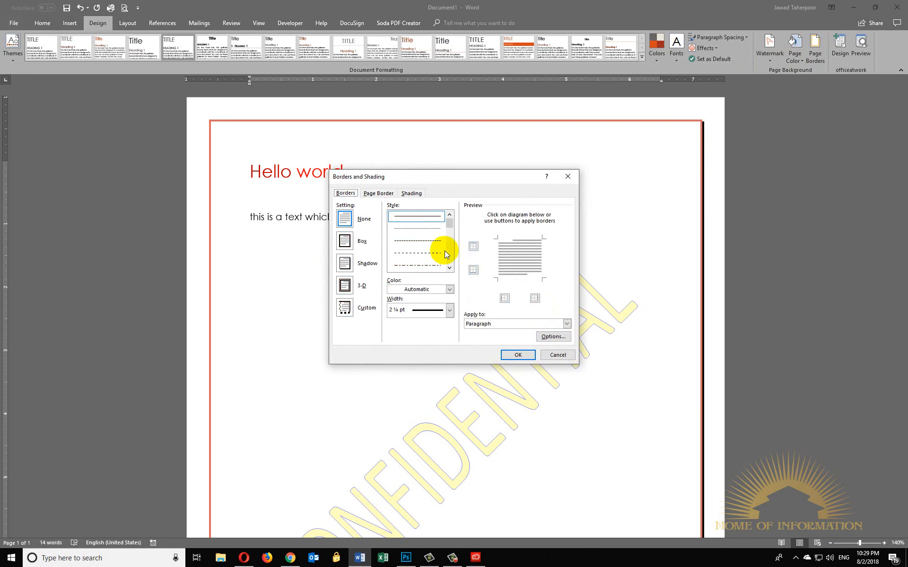
left_click(412, 314)
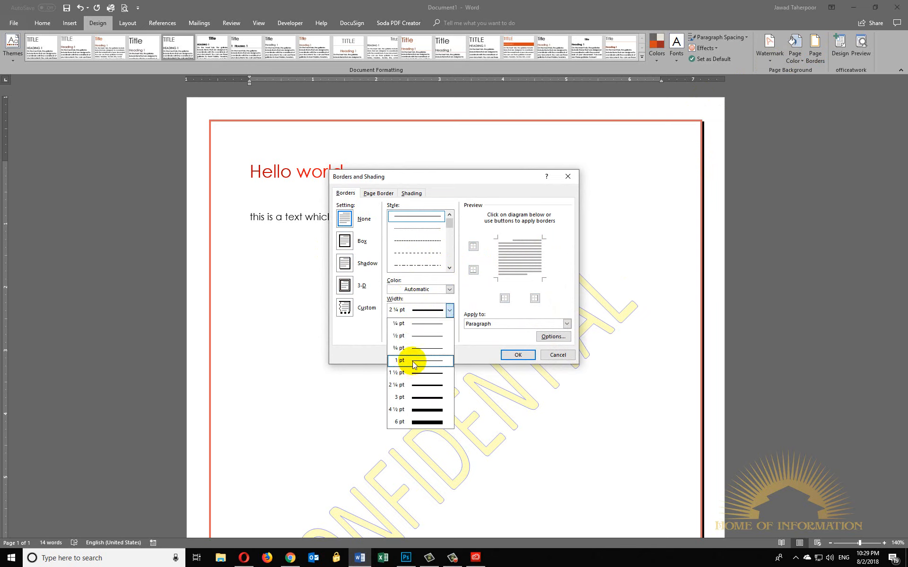
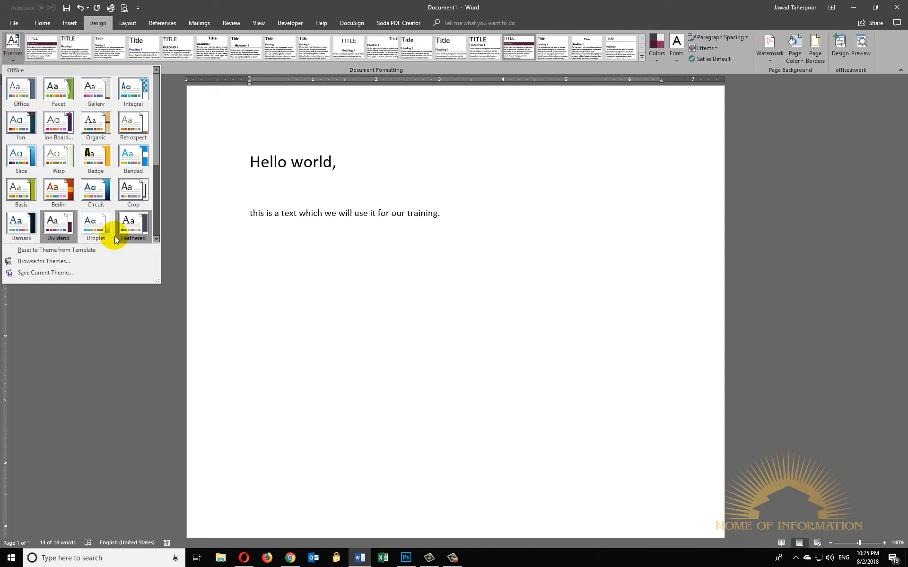
- Apply the Berlin theme to the document and colour the heading words "world" red and "Hello" dark red
left_click(96, 192)
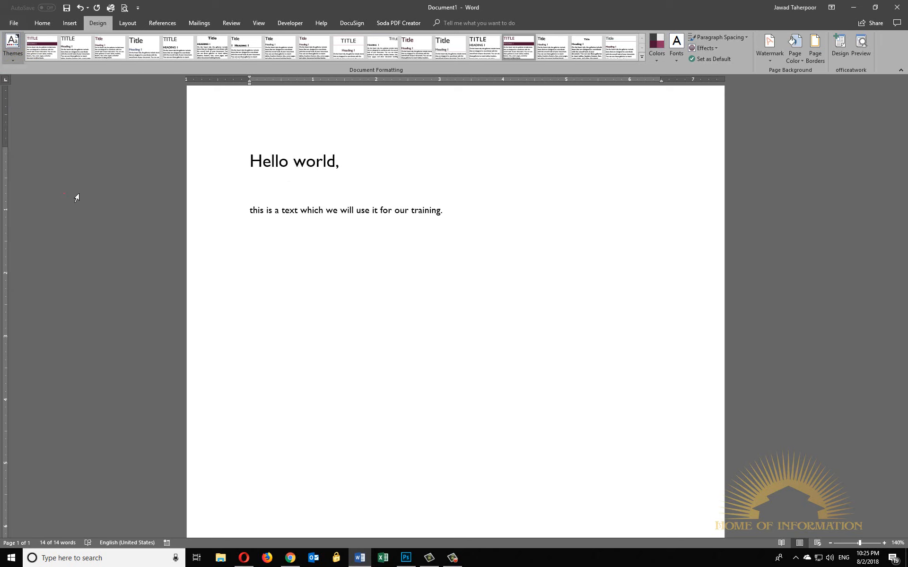
left_click(308, 172)
double_click(340, 160)
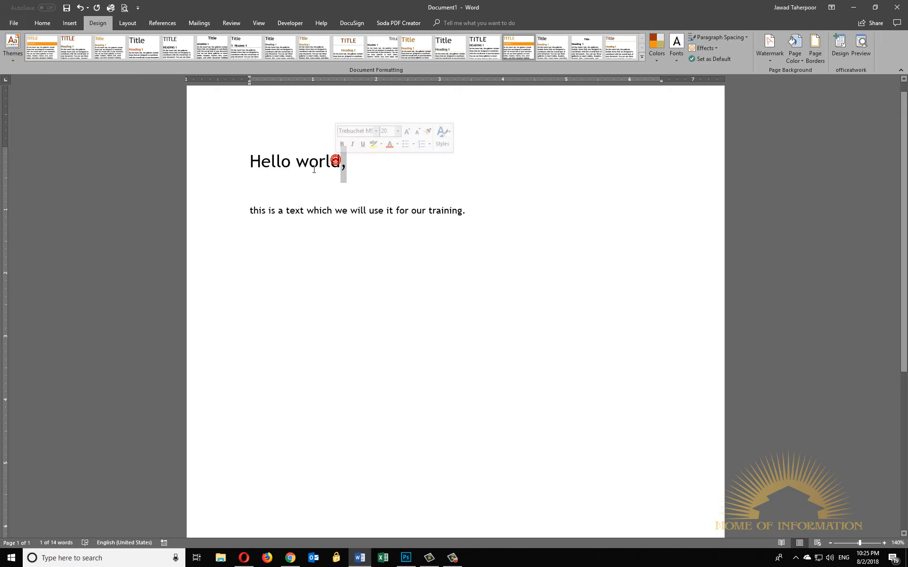
left_click(367, 150)
double_click(264, 162)
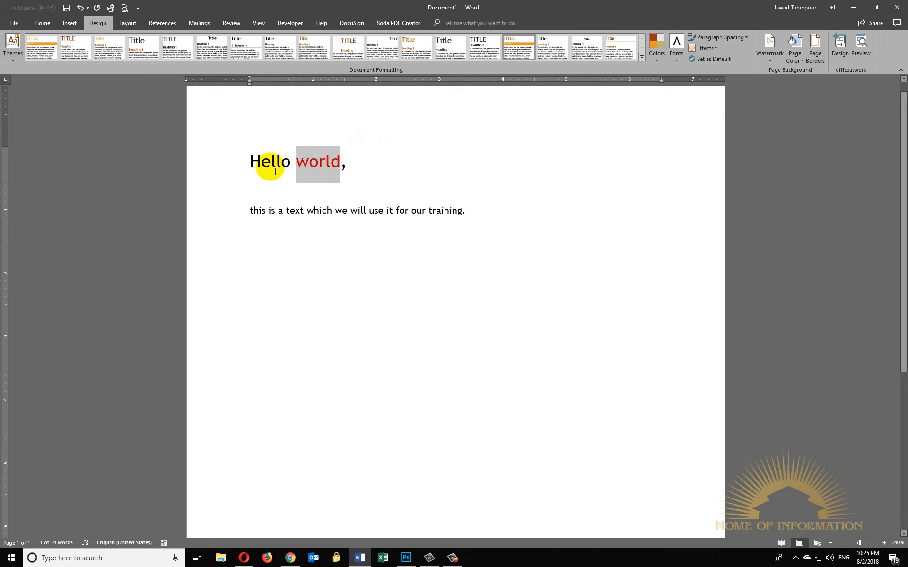
left_click(331, 151)
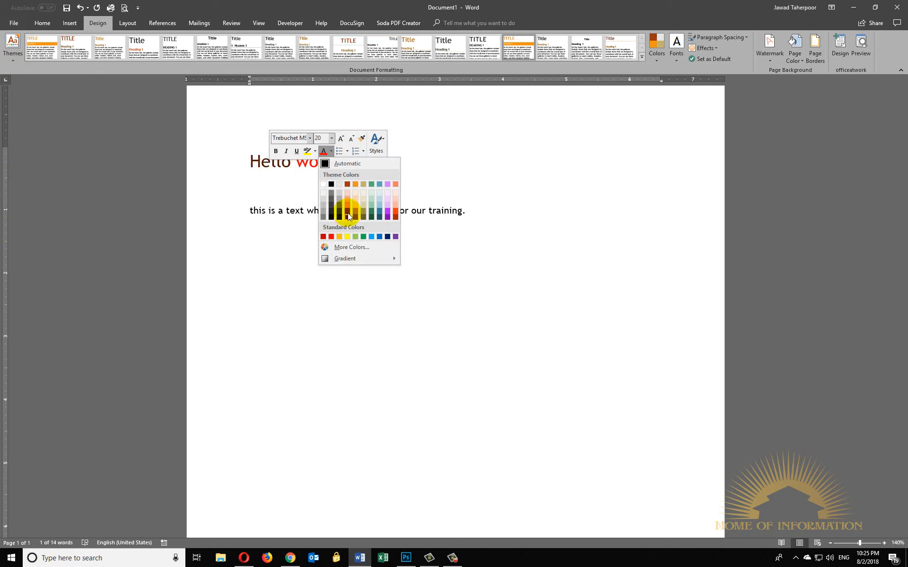
left_click(331, 237)
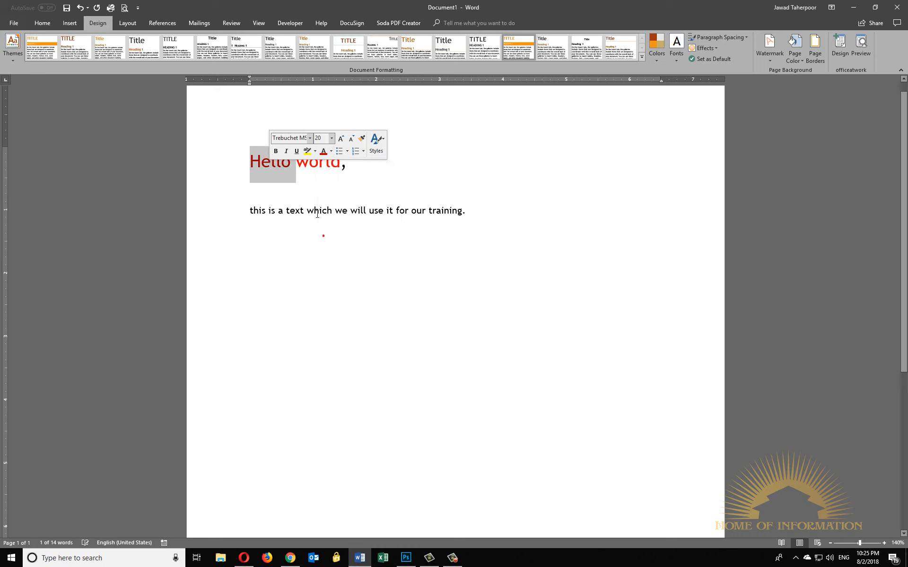
- Select the heading and body text and preview the available document themes on the coloured words
left_click(472, 210)
left_click_drag(468, 211, 251, 161)
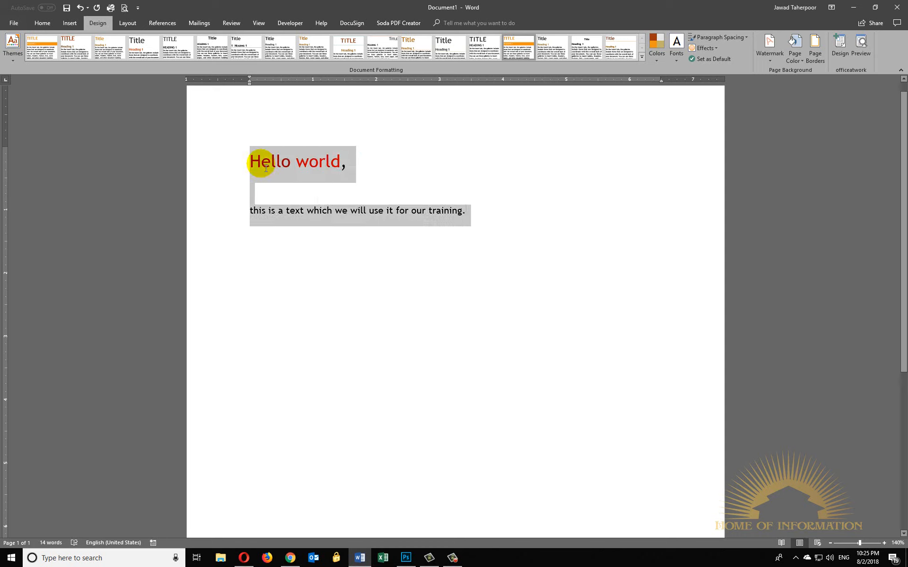
left_click(12, 52)
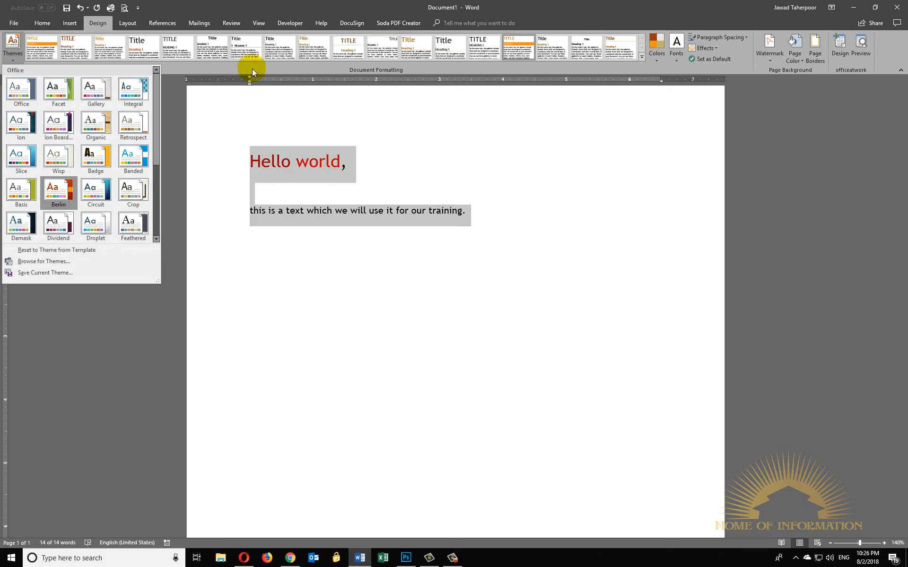
left_click(44, 43)
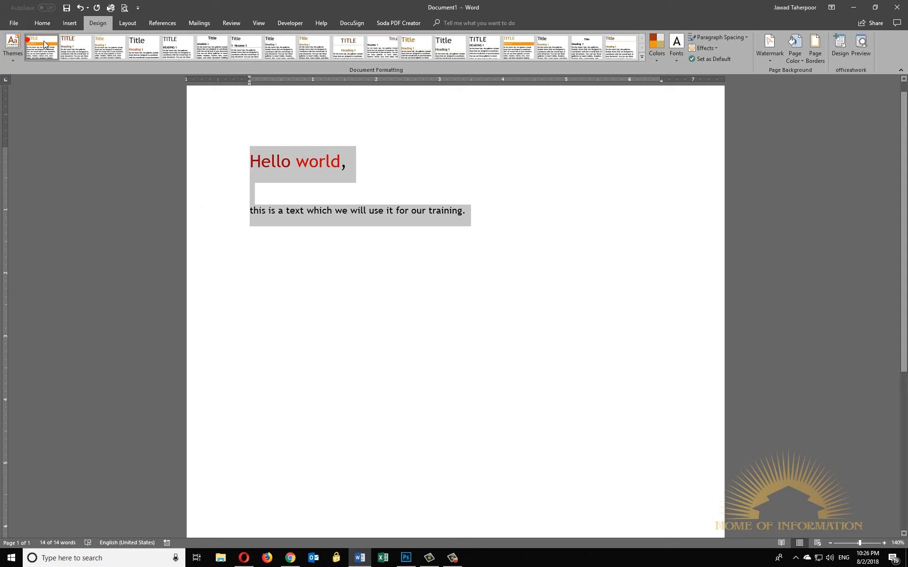
- Apply the Black & White (Capitalized) style set to the document and look through the full collection of built-in style sets
left_click(187, 46)
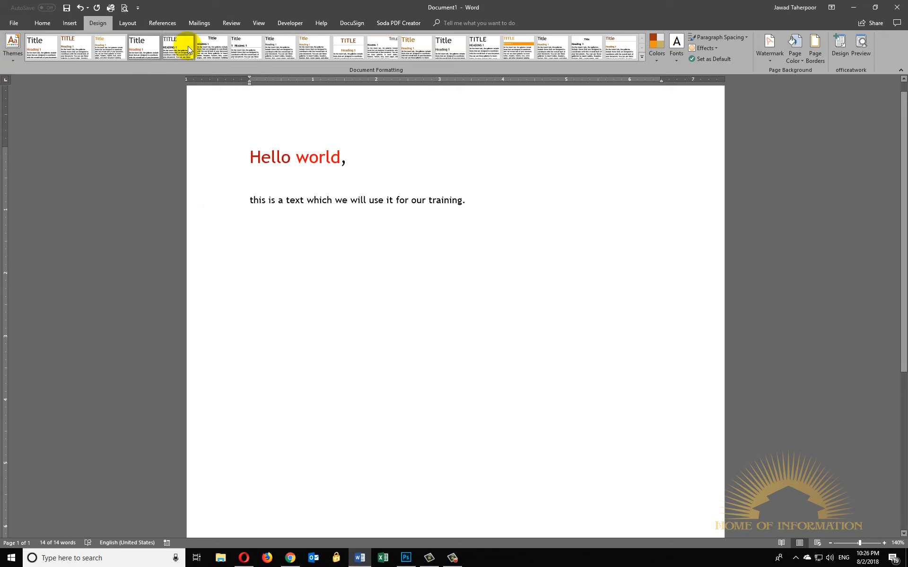
key("ctrl+a")
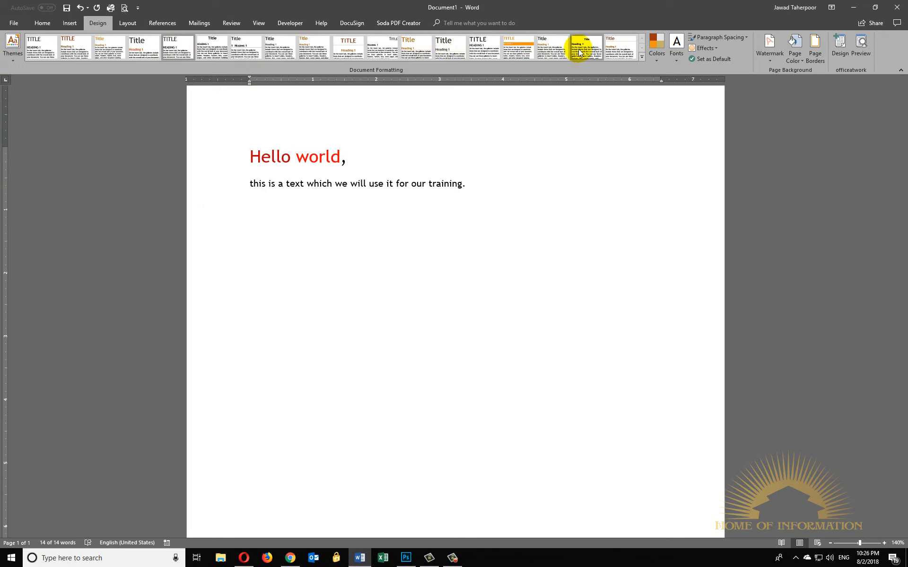
left_click(642, 57)
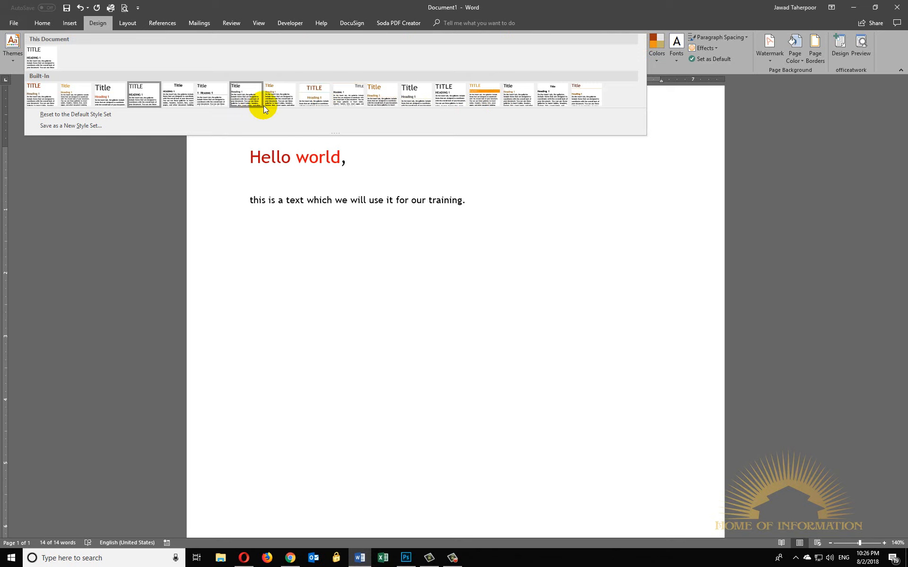
left_click(623, 157)
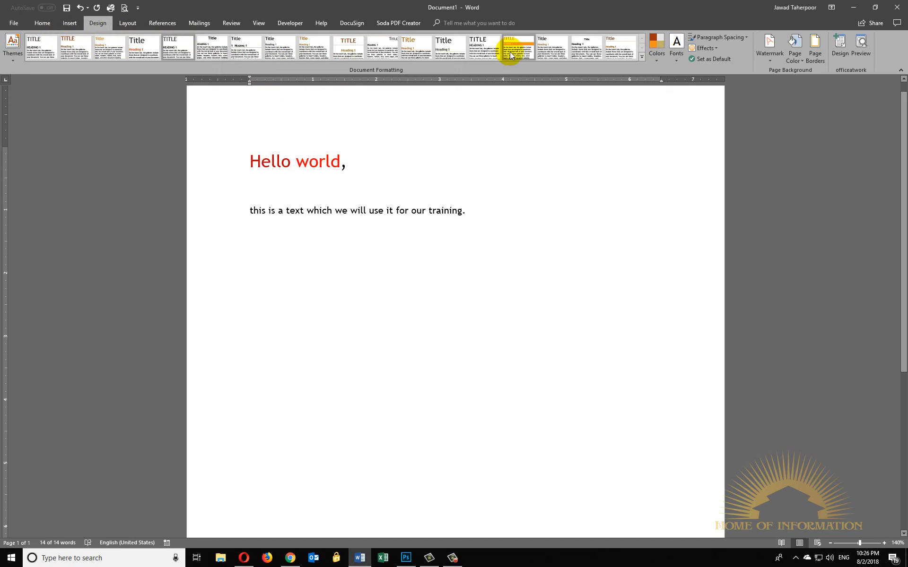
- Apply the Orange Red theme colours, compare them with Office 2007 - 2010, and restore Orange Red
left_click(660, 60)
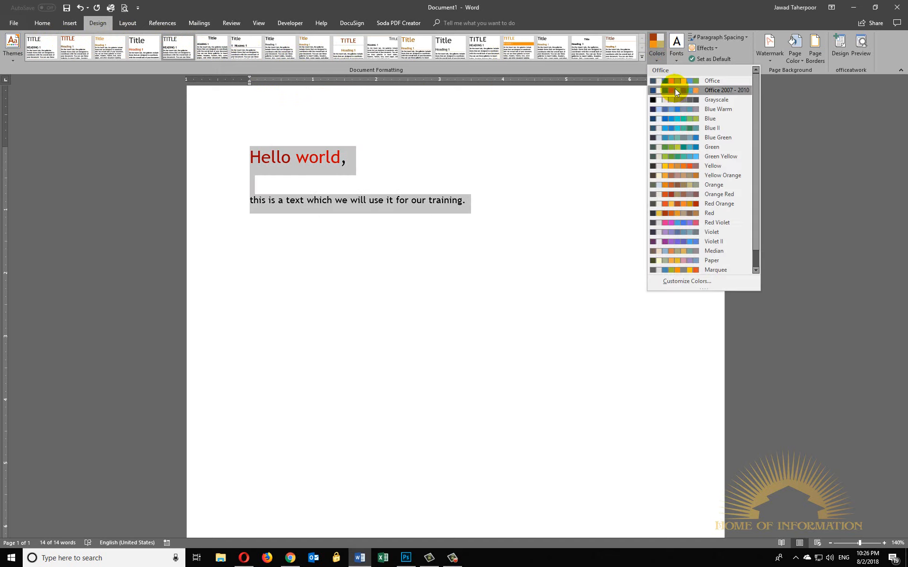
left_click(679, 194)
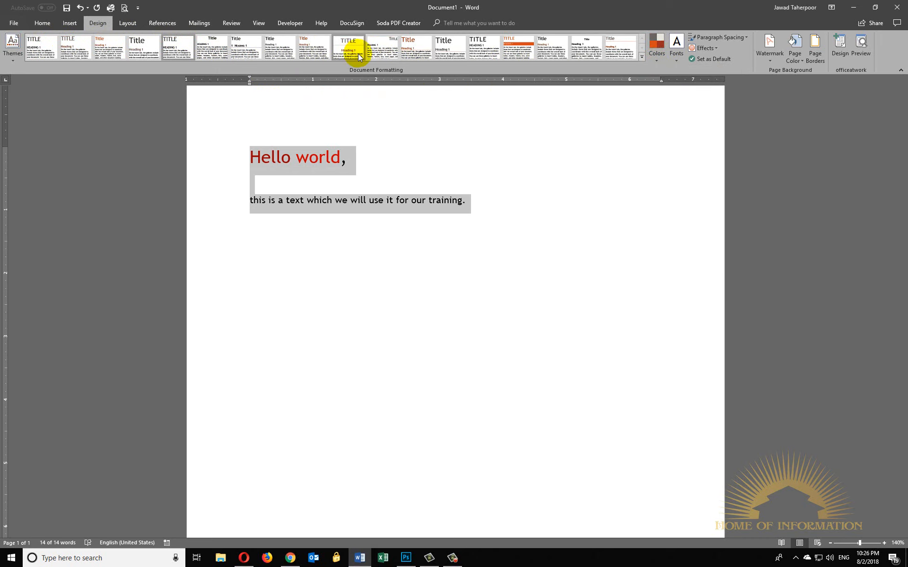
left_click(659, 62)
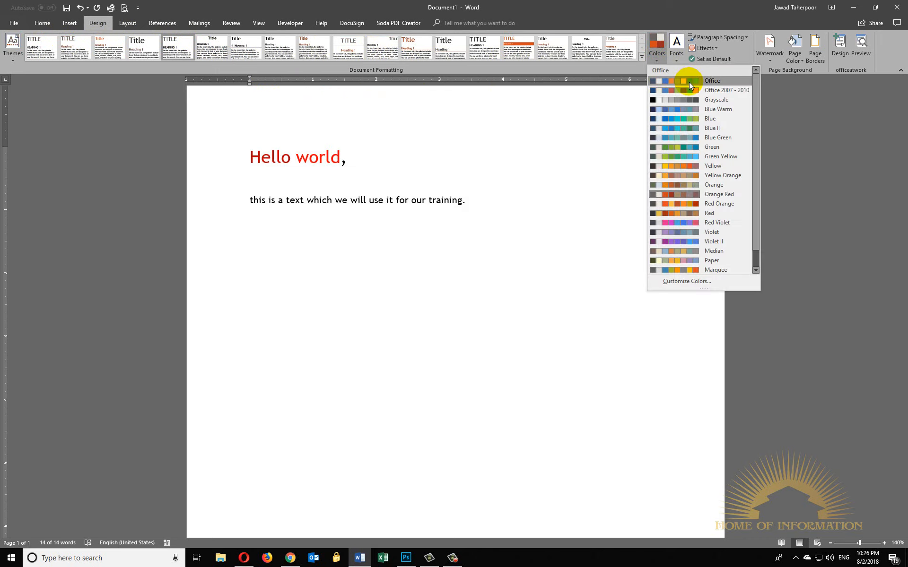
left_click(701, 90)
left_click(662, 64)
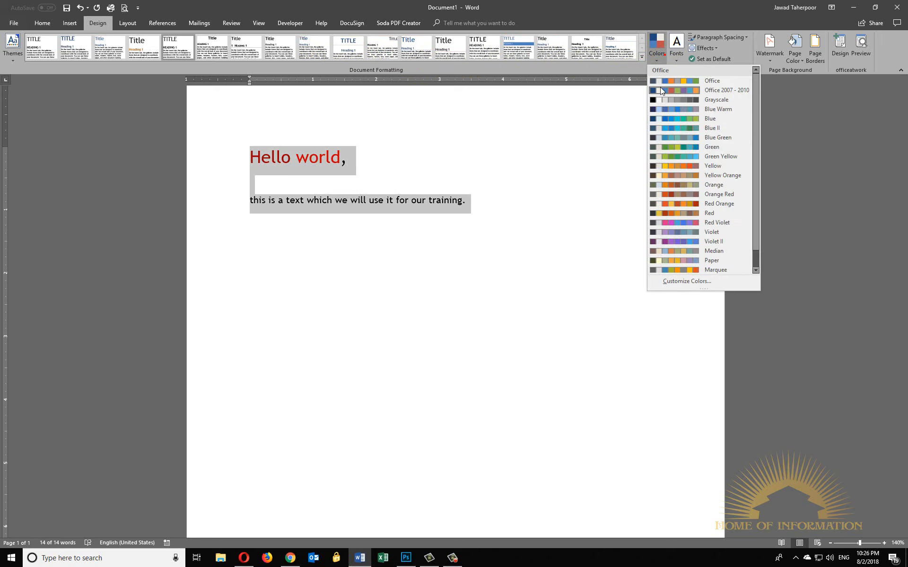
left_click(706, 194)
key("ctrl+a")
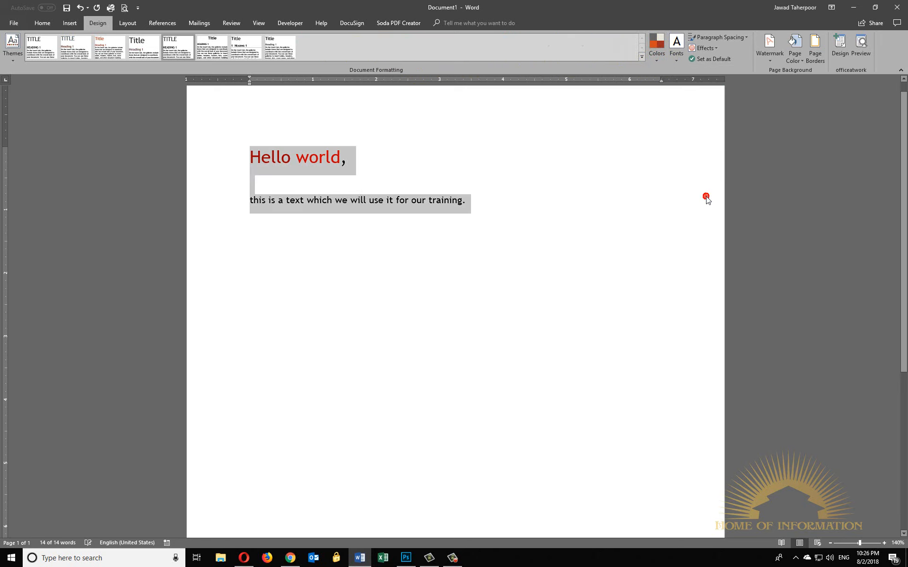
left_click(659, 62)
left_click(739, 213)
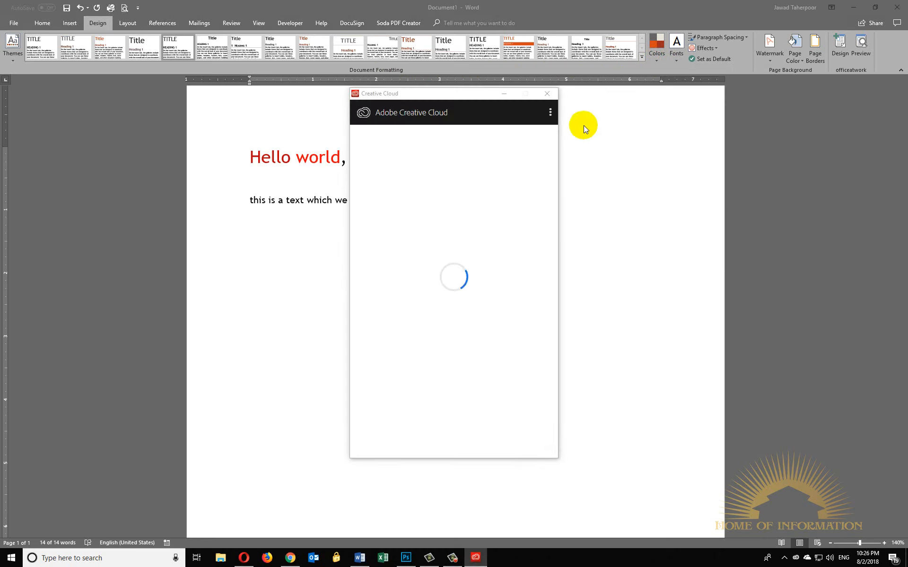
- Dismiss the Creative Cloud window and set the document's theme fonts to Century Gothic
left_click(509, 94)
left_click_drag(437, 97, 0, 147)
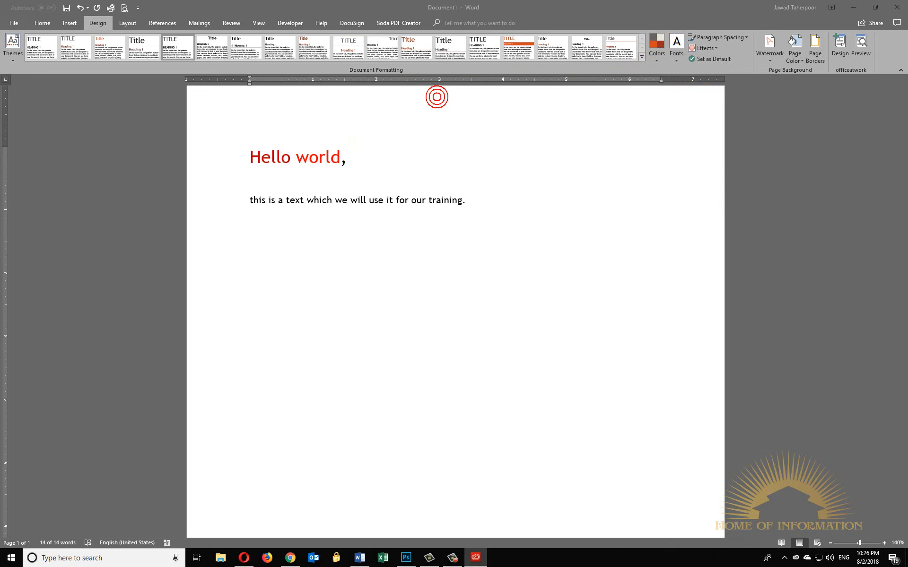
left_click(672, 50)
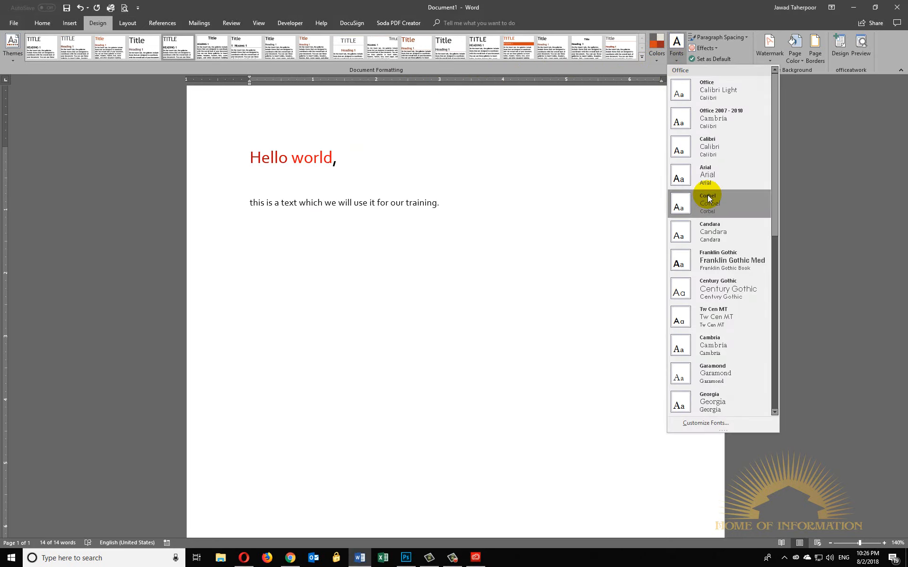
left_click(722, 293)
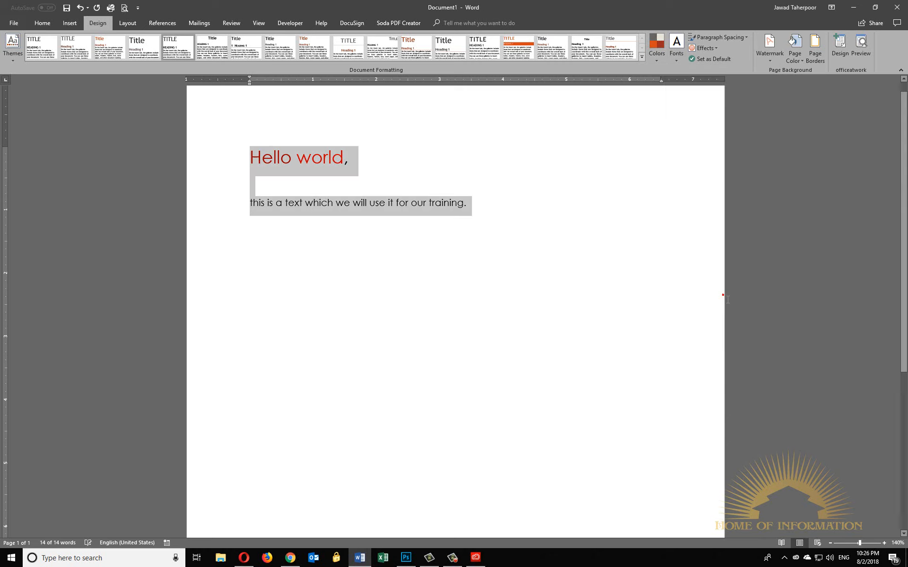
- Select all the text and preview individual fonts on it from the theme fonts and the full font list
left_click(503, 199)
left_click_drag(502, 200, 172, 83)
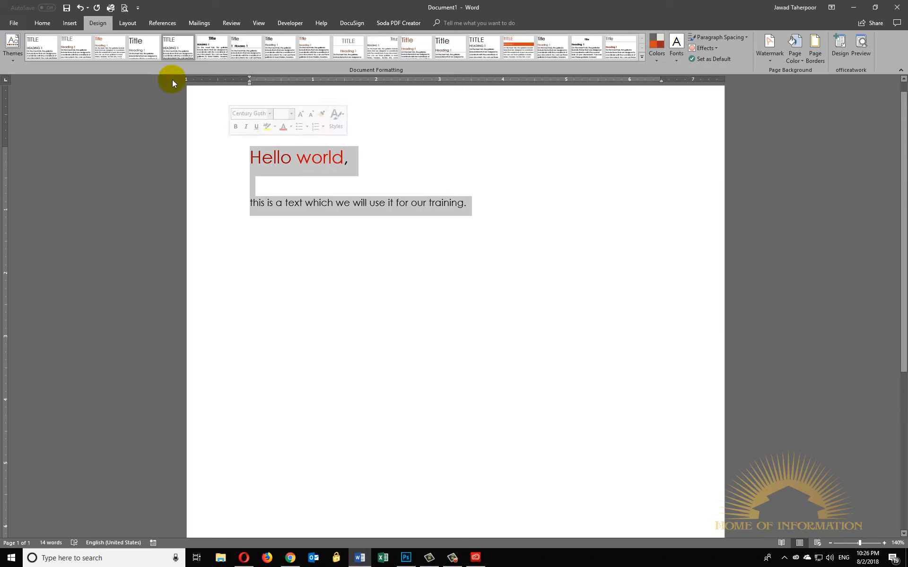
left_click(32, 24)
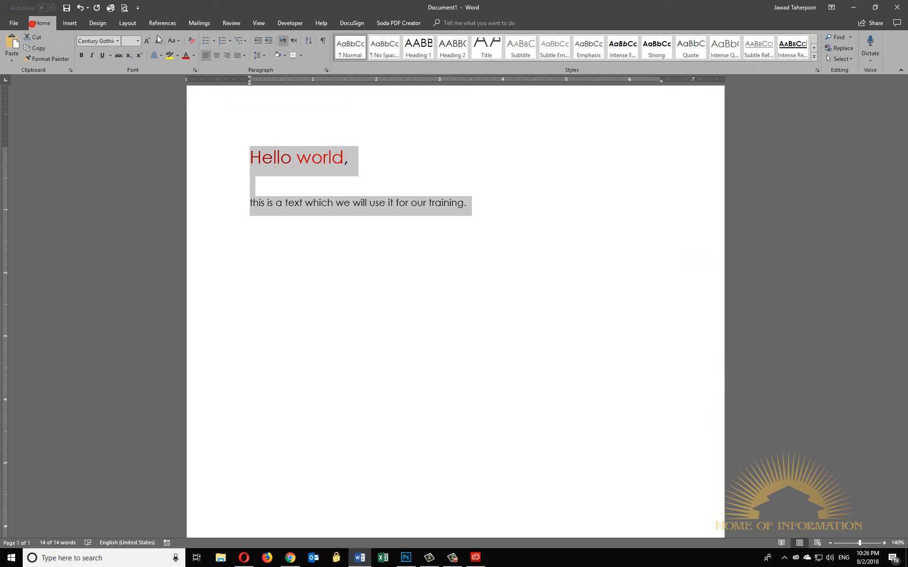
left_click(117, 41)
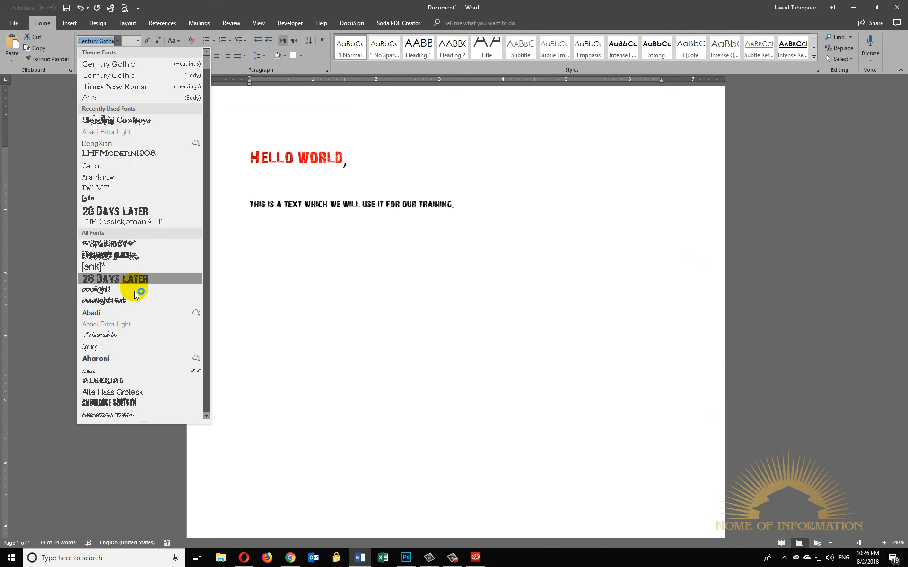
left_click(97, 24)
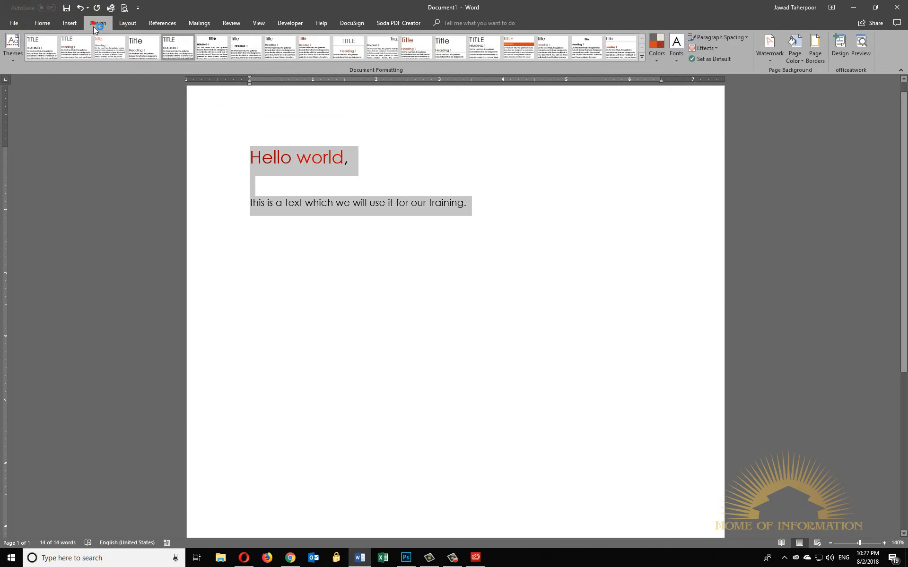
- Examine the available theme effects and the insertable shapes that such effects apply to
left_click(715, 49)
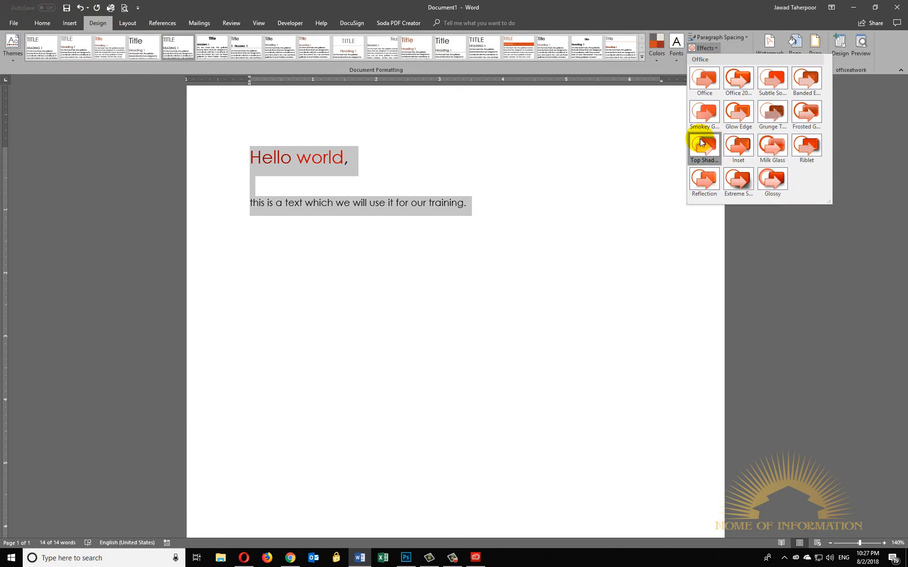
left_click(451, 121)
left_click(71, 24)
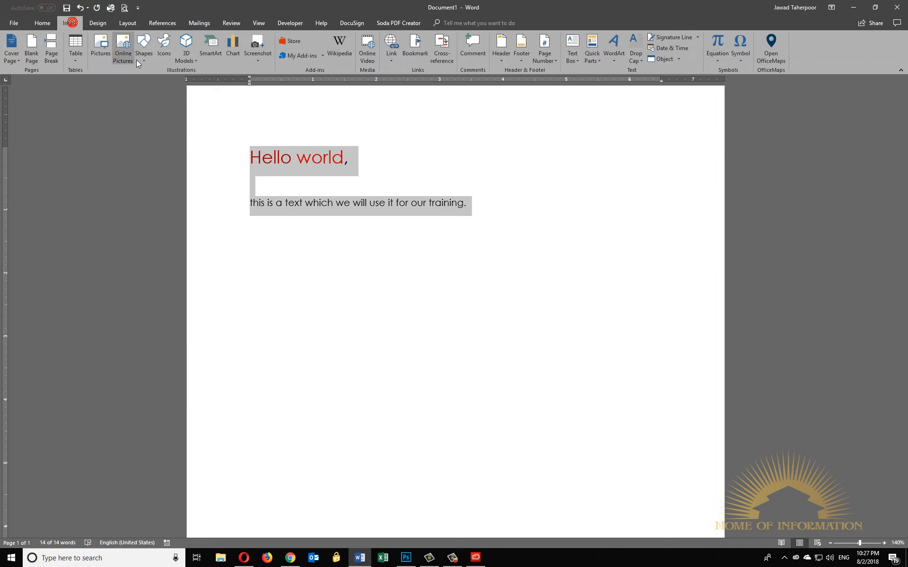
left_click(142, 50)
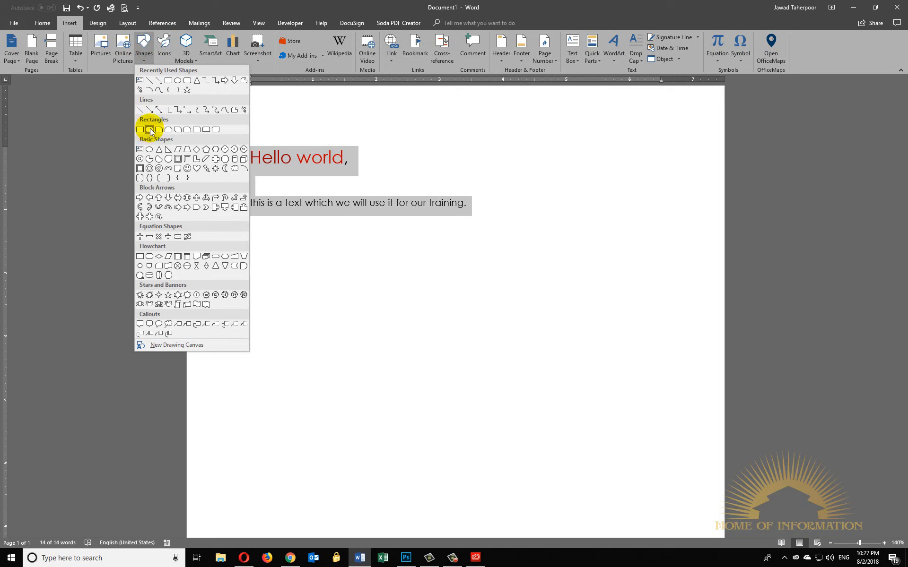
left_click(99, 23)
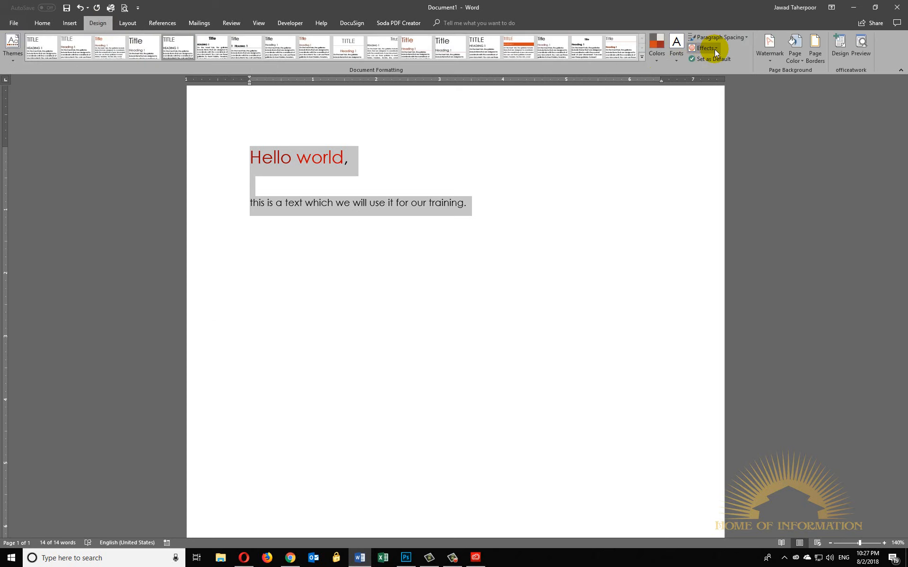
- Compare the document-wide paragraph spacing presets with the line spacing choices for the selected text
left_click(743, 37)
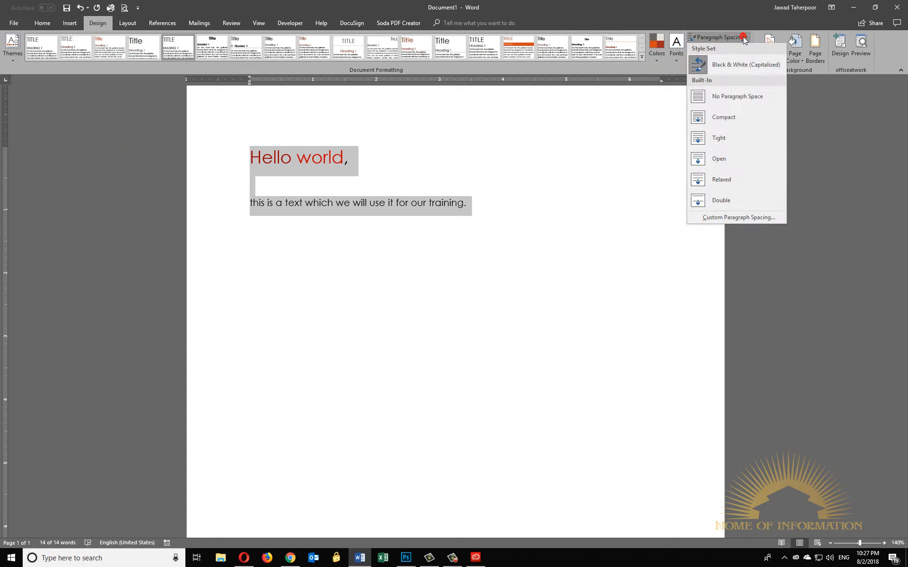
left_click(729, 38)
left_click(730, 37)
left_click(34, 24)
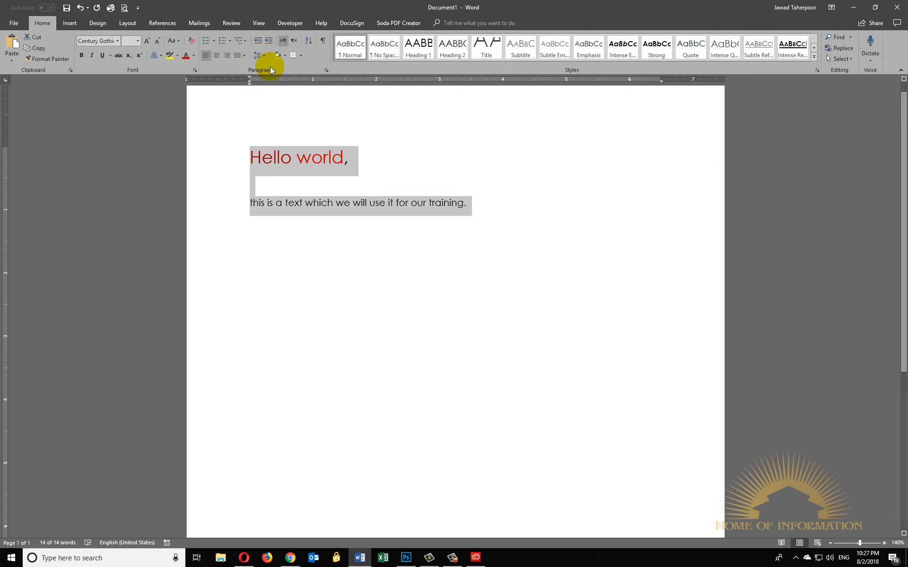
left_click(262, 57)
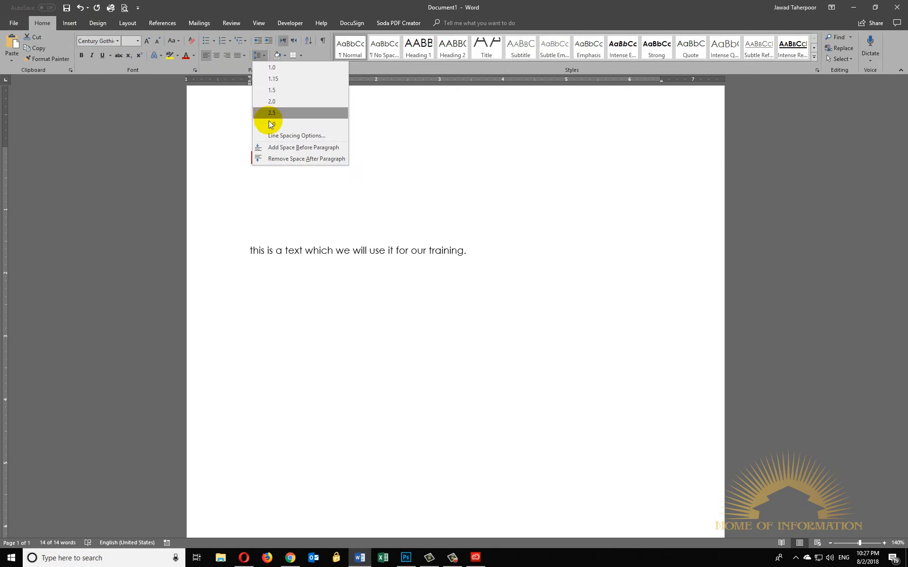
left_click(99, 24)
left_click(715, 39)
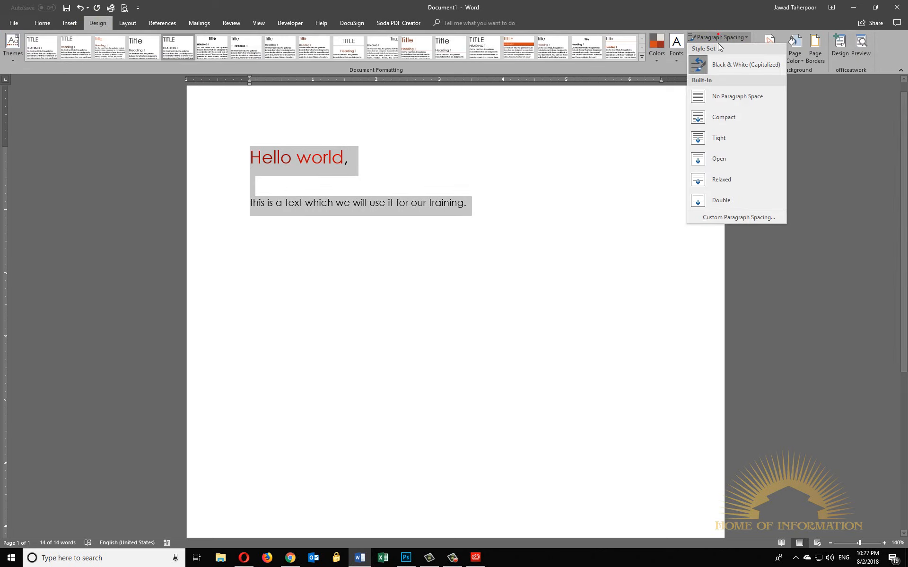
left_click(724, 35)
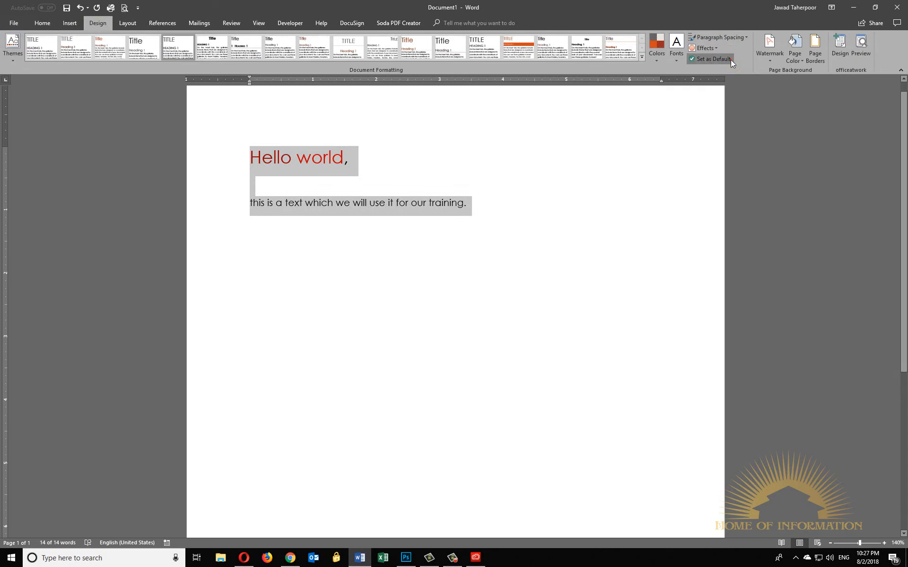
- Review the option to make the current style set and theme the default for new documents, and decline it
left_click(731, 59)
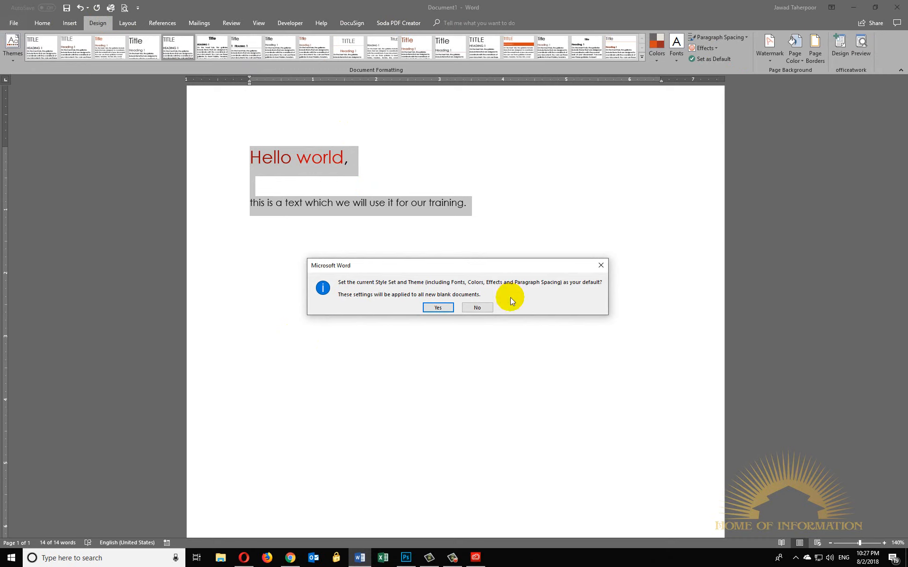
left_click(483, 306)
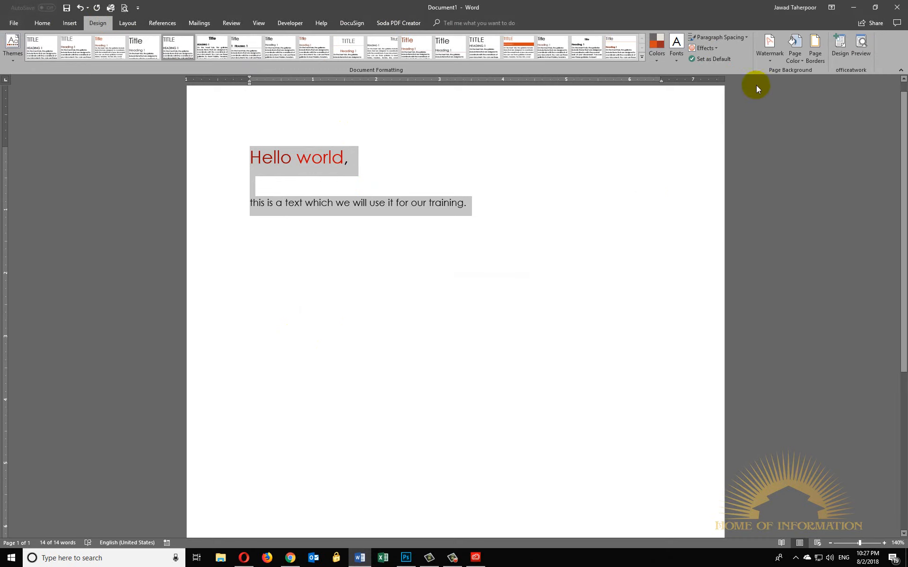
- Add the diagonal CONFIDENTIAL 1 watermark to the document and check it on the page
left_click(766, 62)
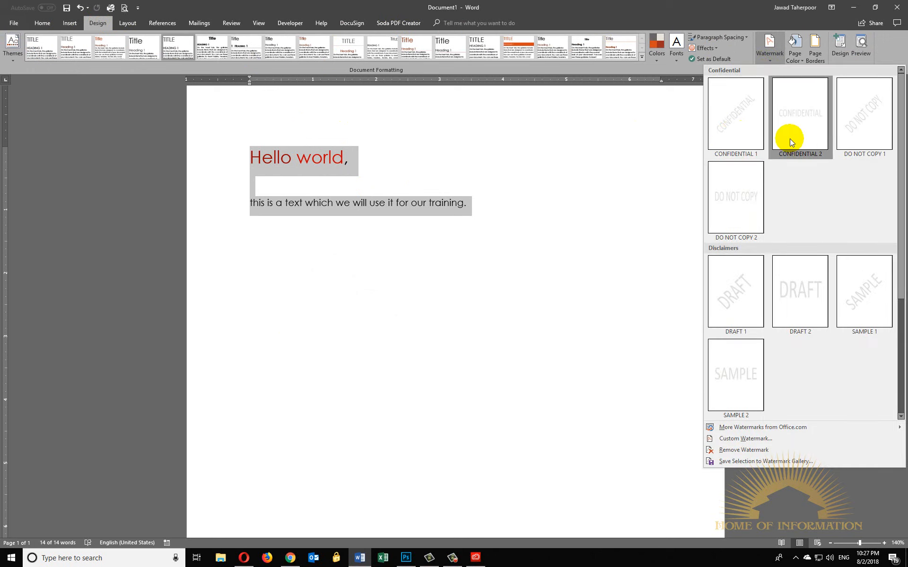
left_click(734, 118)
scroll(563, 327, "down", 3)
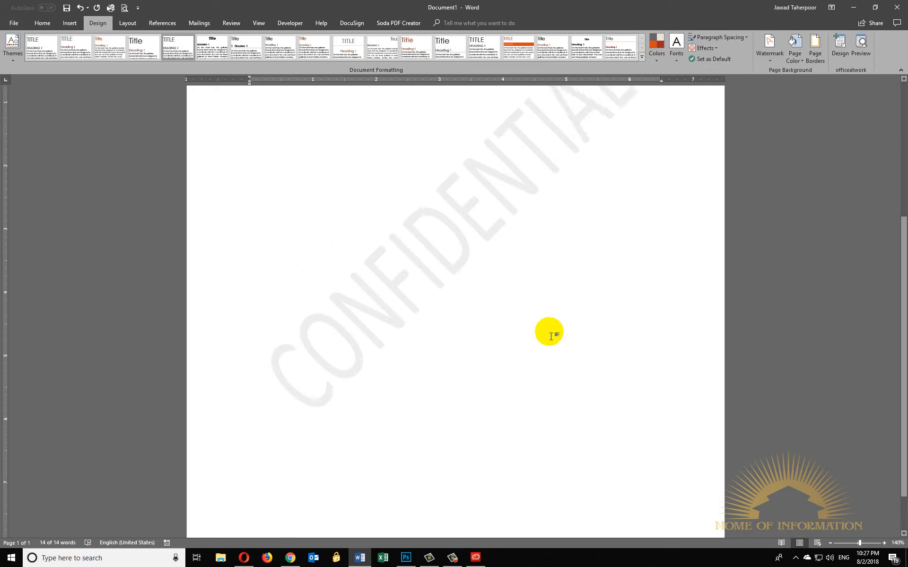
scroll(562, 328, "up", 3)
left_click(591, 307)
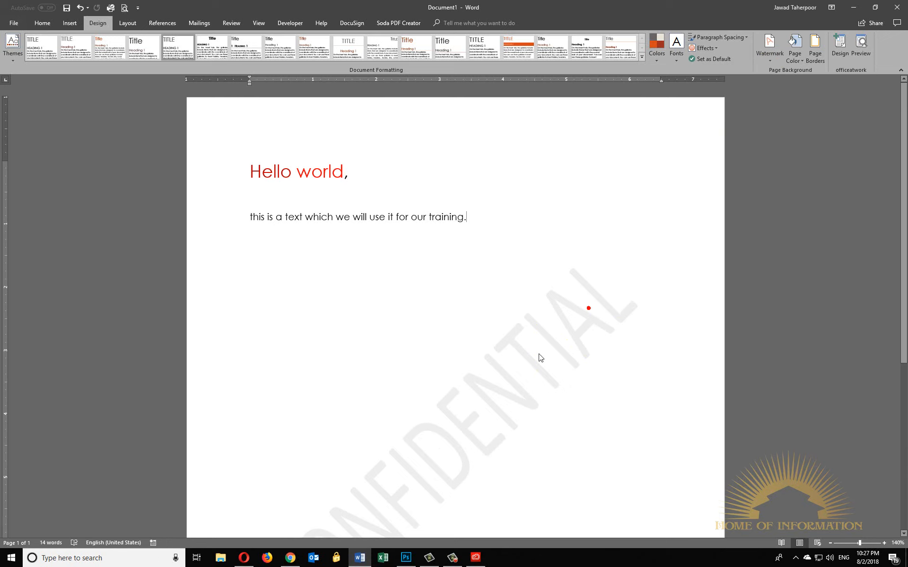
- Open the header area for editing, select the watermark there, and return to the body text
double_click(436, 378)
double_click(525, 134)
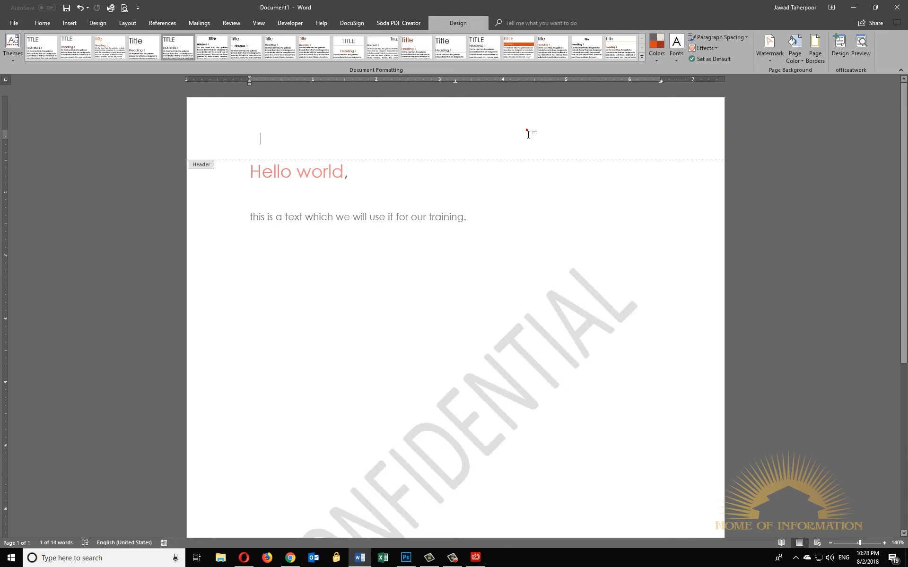
left_click(574, 318)
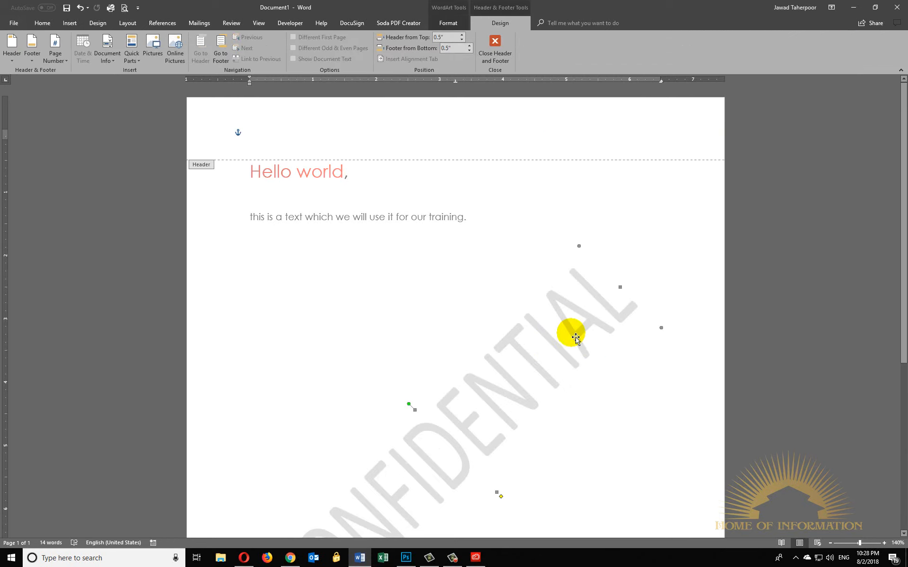
double_click(396, 308)
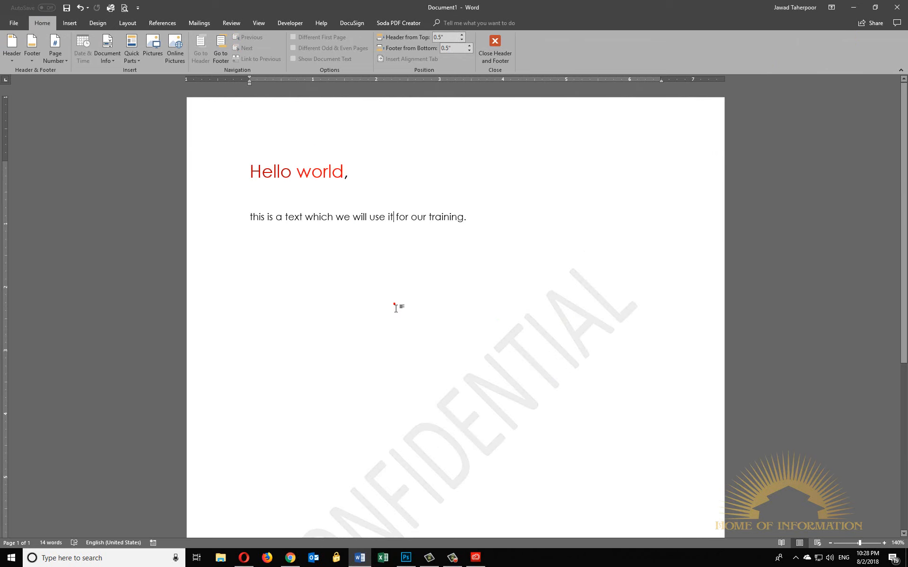
- Open the footer area for editing, give the CONFIDENTIAL watermark a yellow fill and a blue outline, and return to the body text
left_click(238, 112)
scroll(345, 460, "down", 5)
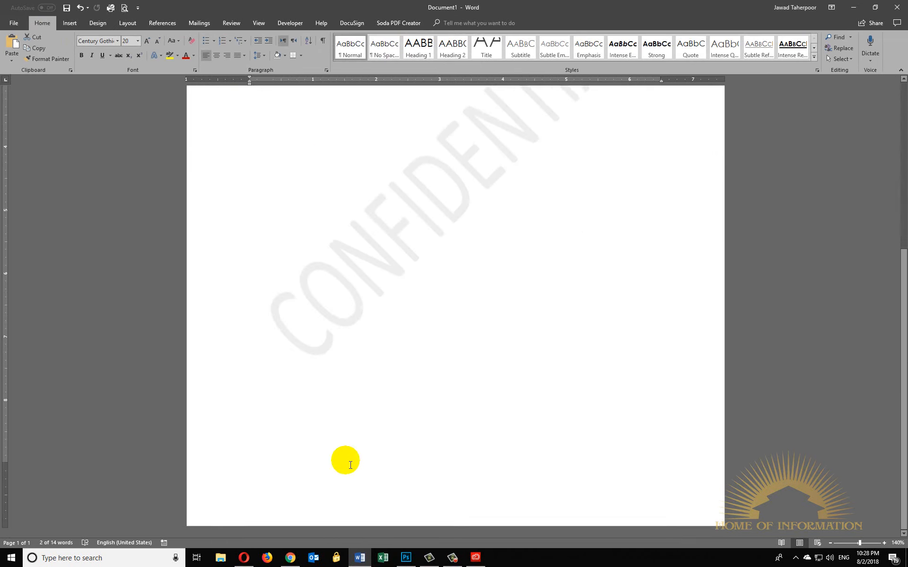
double_click(368, 513)
scroll(367, 383, "up", 5)
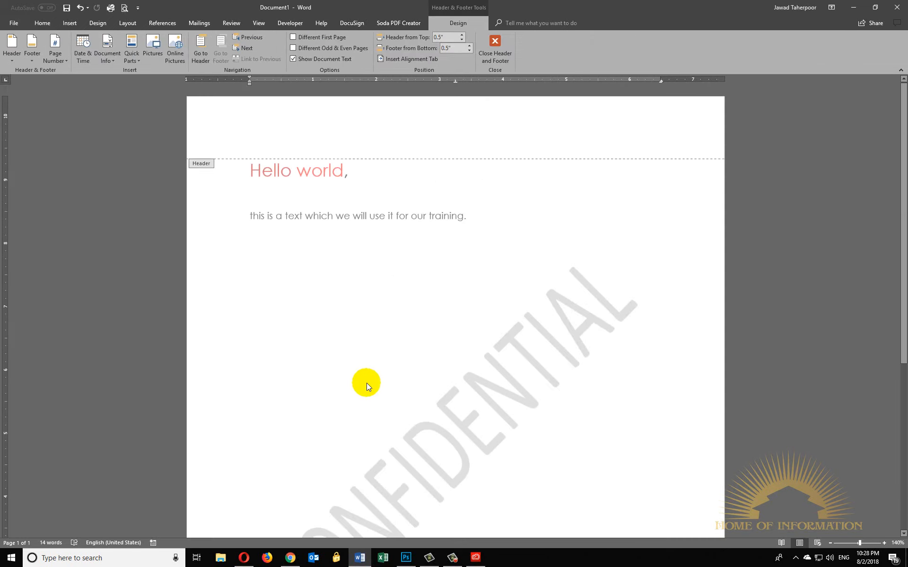
left_click(450, 453)
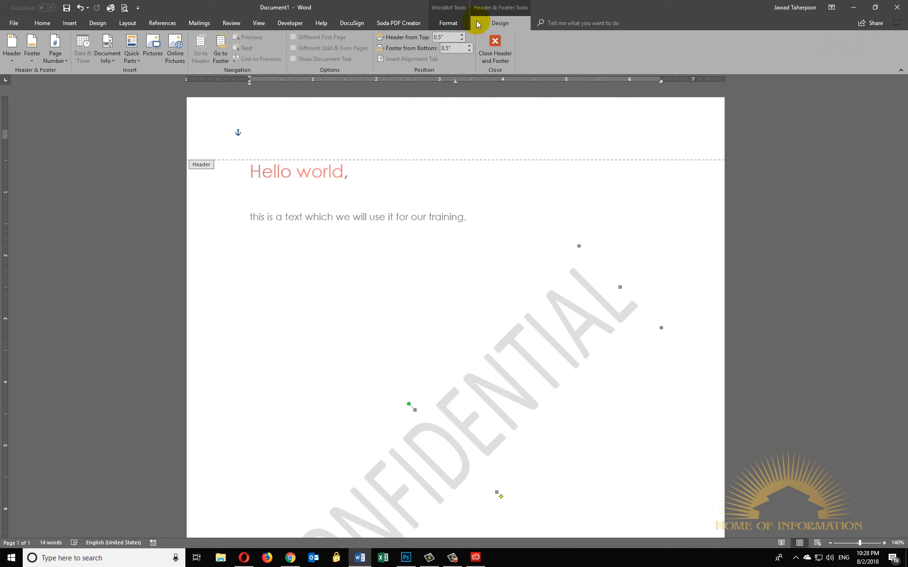
left_click(457, 22)
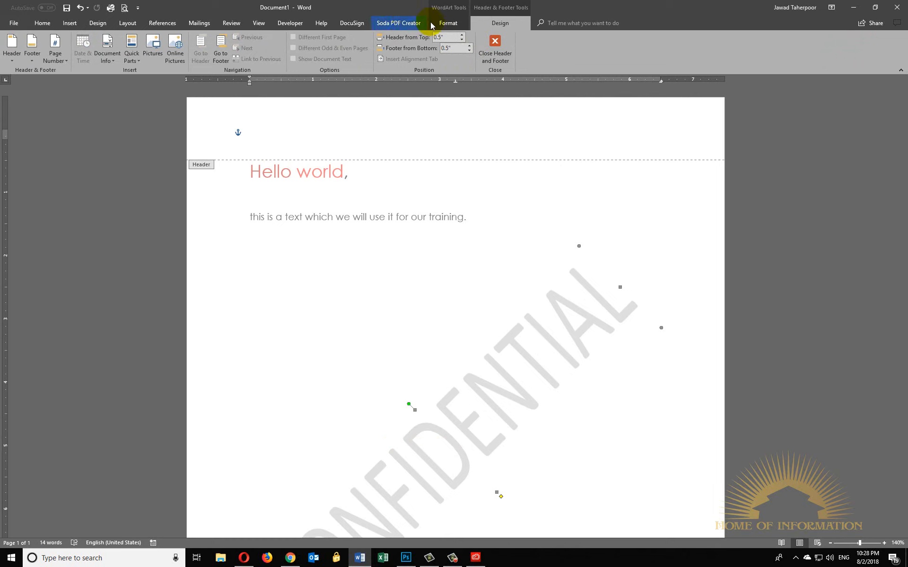
left_click(454, 22)
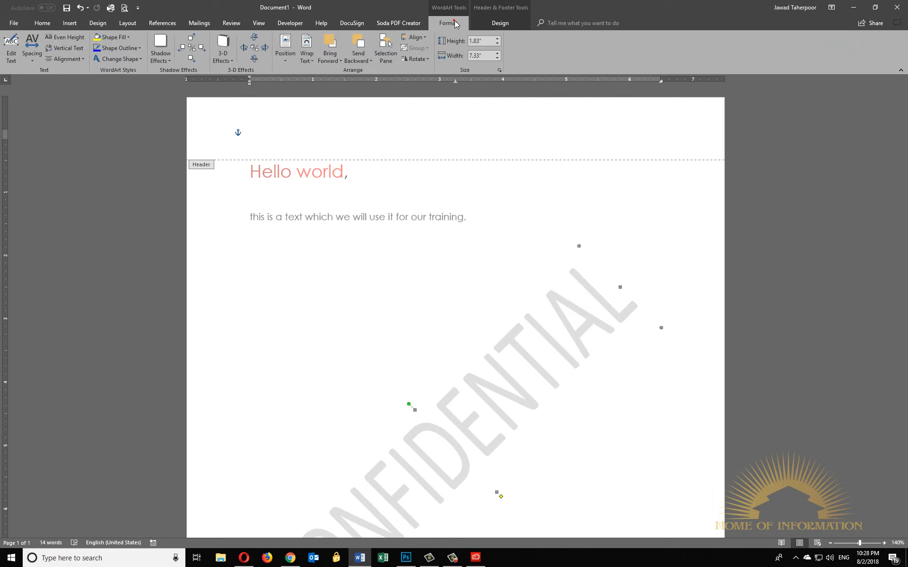
left_click(101, 39)
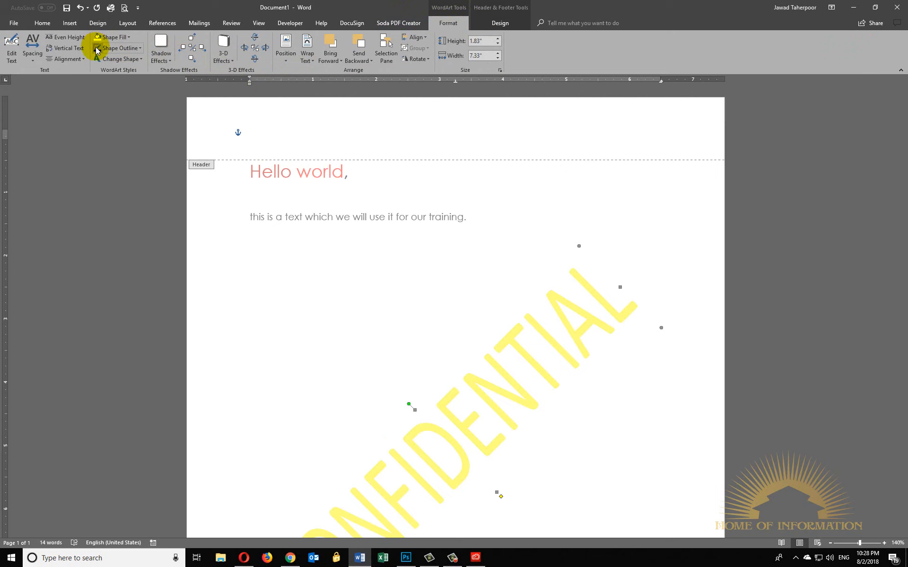
left_click(97, 50)
double_click(505, 282)
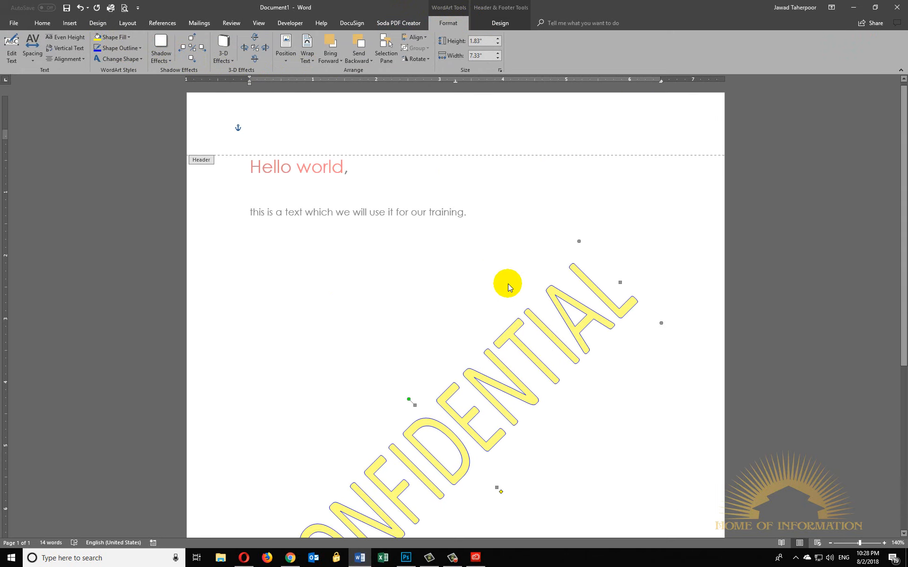
left_click(603, 312)
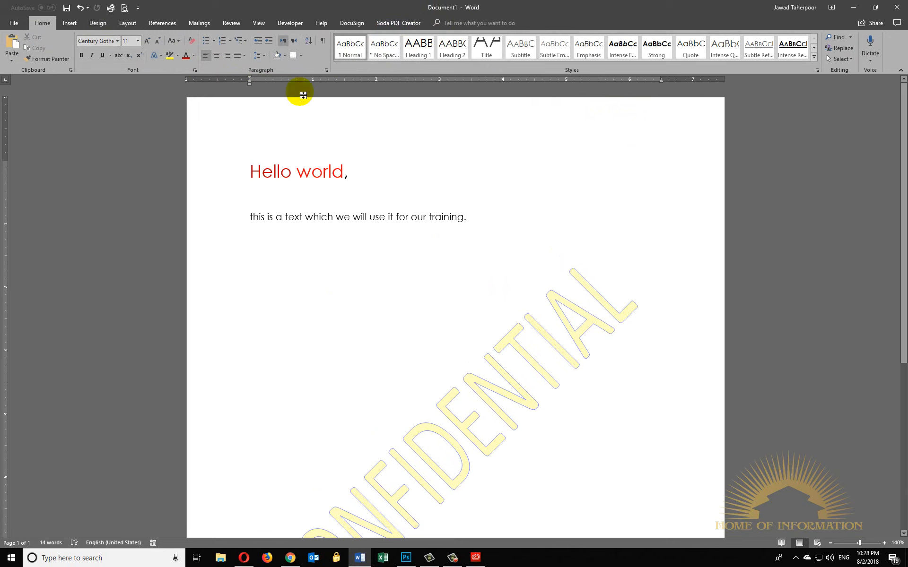
- Preview page background colours from the theme palette on the document
left_click(126, 24)
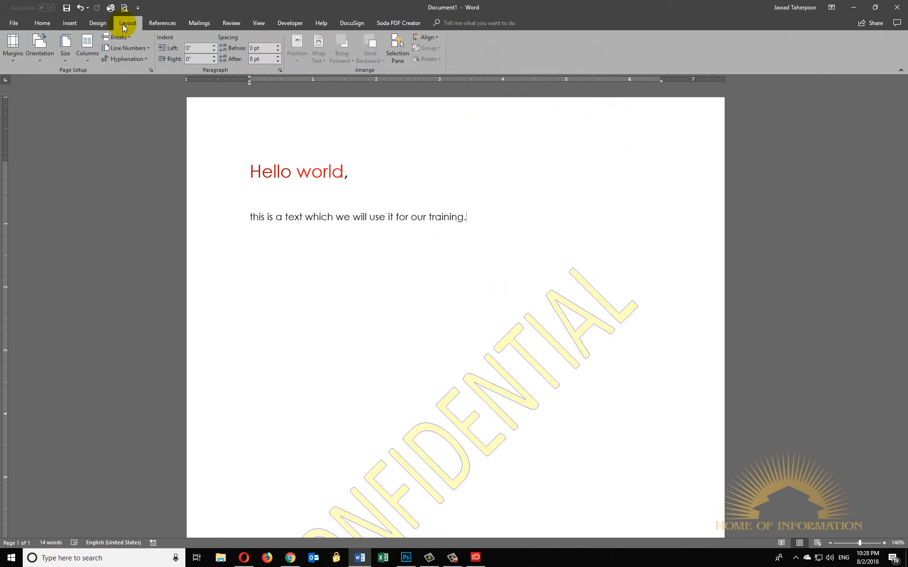
left_click(97, 23)
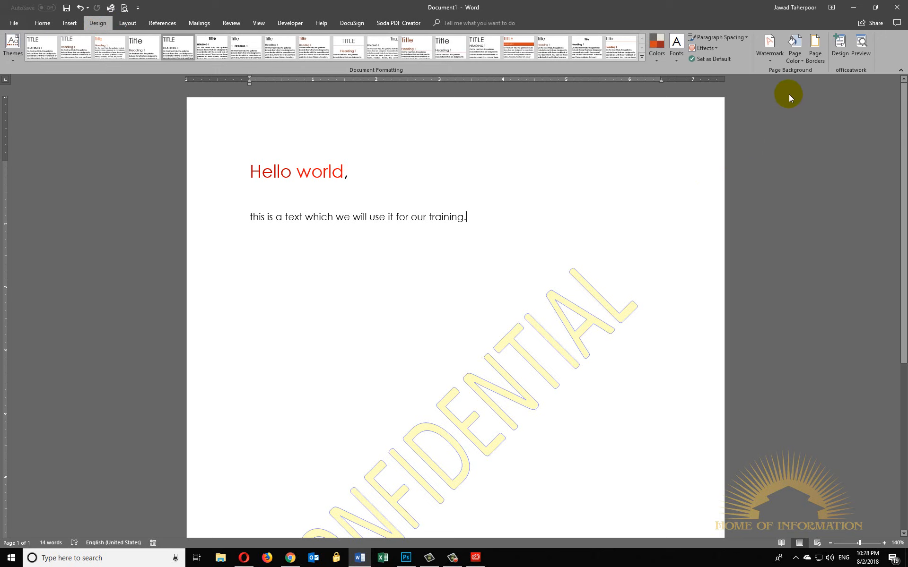
left_click(797, 62)
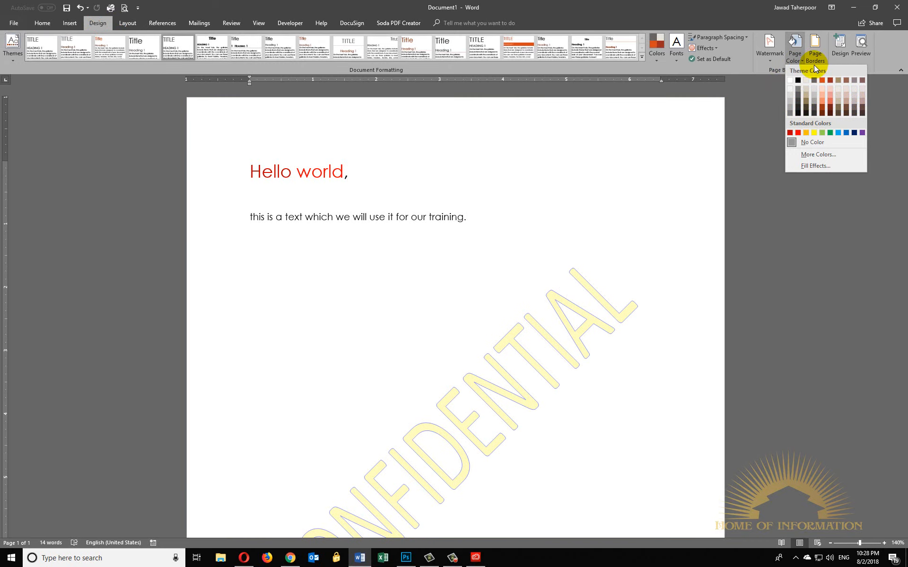
- Apply a page border of red apple art to the whole document
left_click(814, 58)
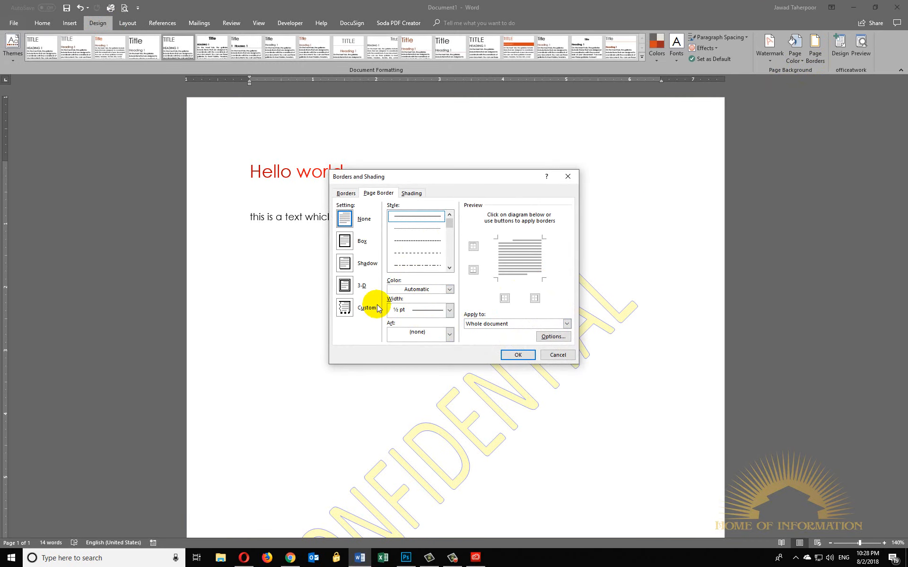
left_click(422, 337)
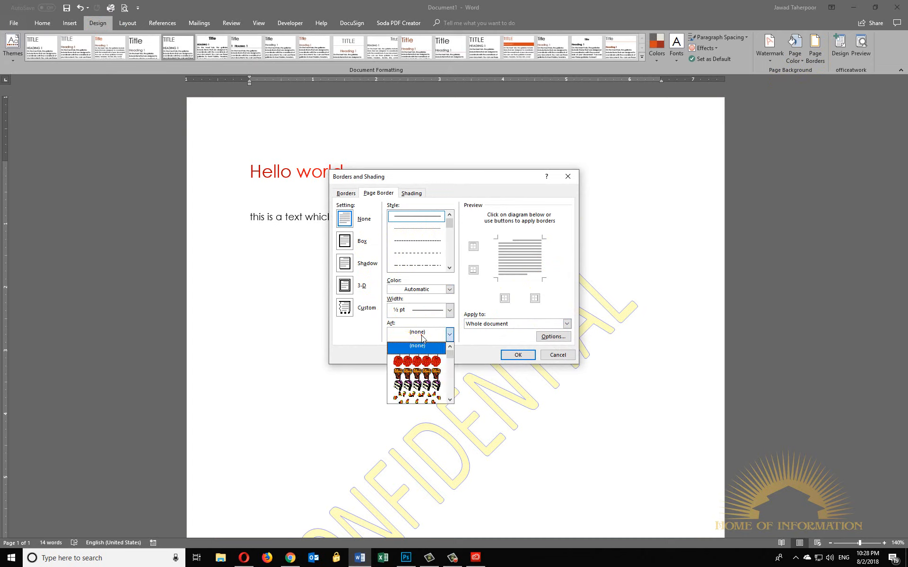
left_click(428, 360)
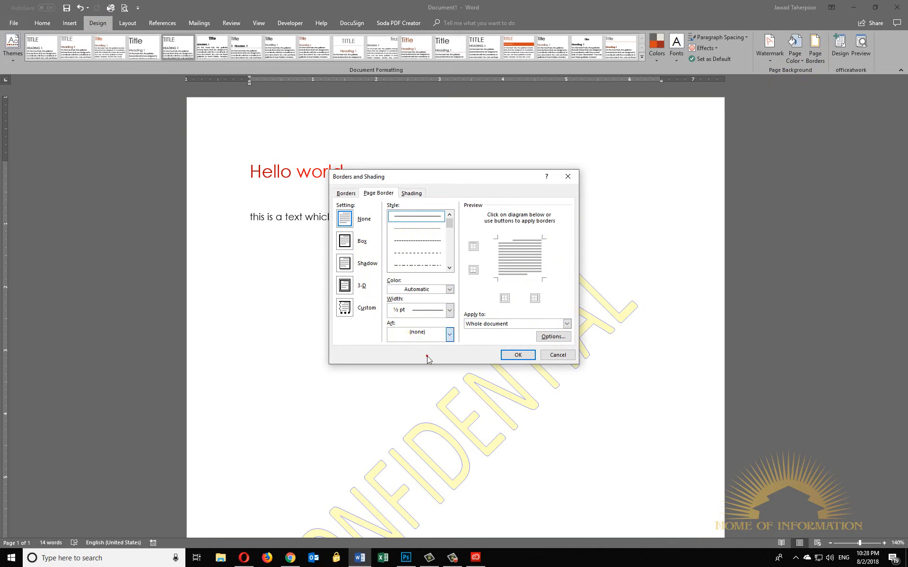
left_click(516, 358)
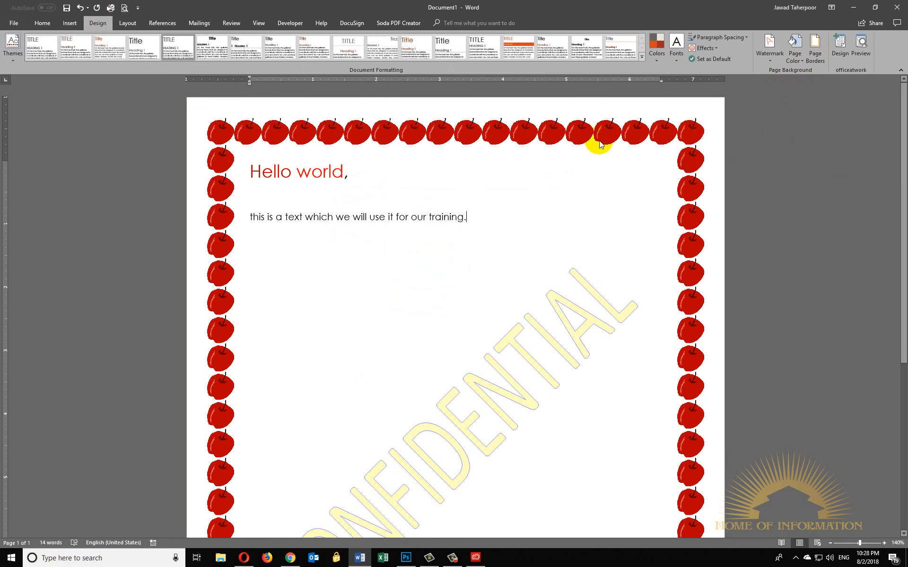
- Reopen the page border settings and browse the other available art borders
left_click(794, 53)
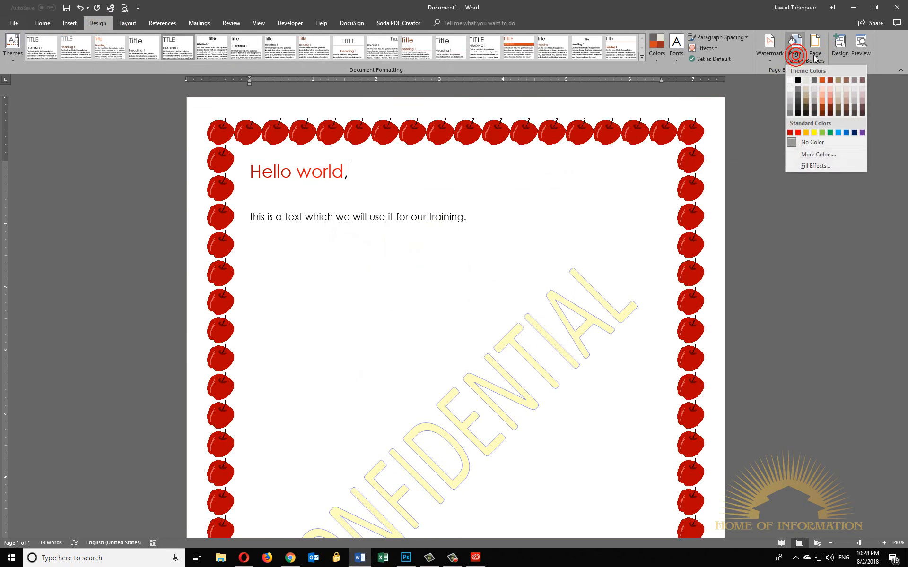
left_click(813, 54)
left_click(449, 334)
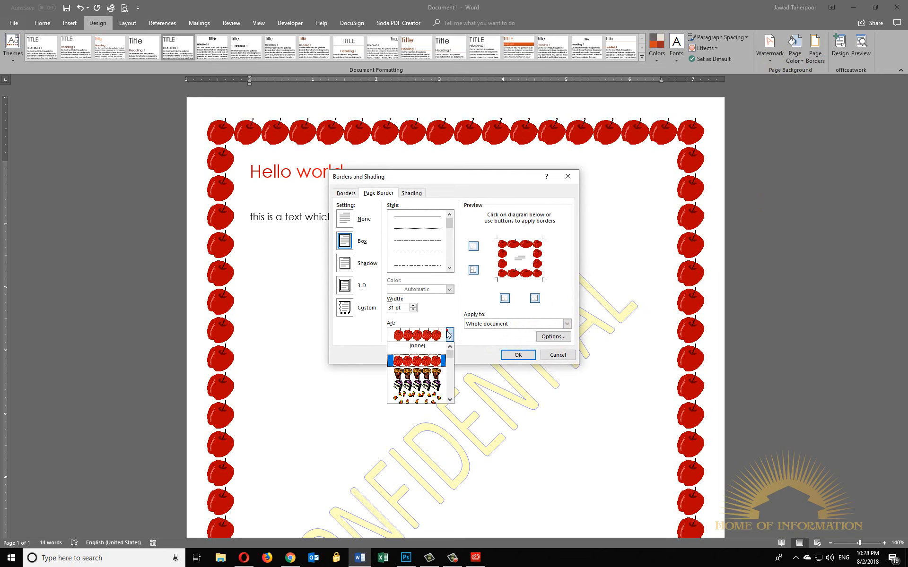
scroll(445, 380, "down", 10)
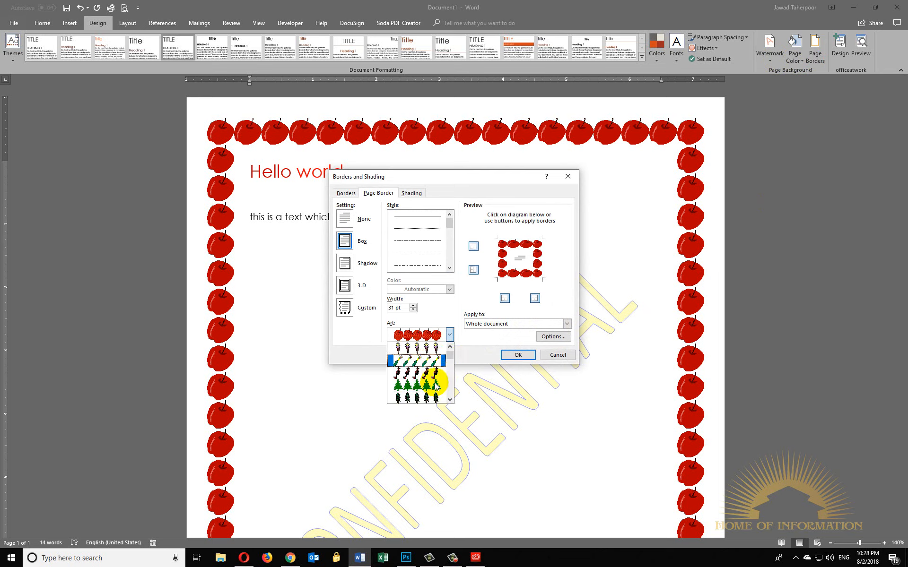
scroll(436, 385, "down", 10)
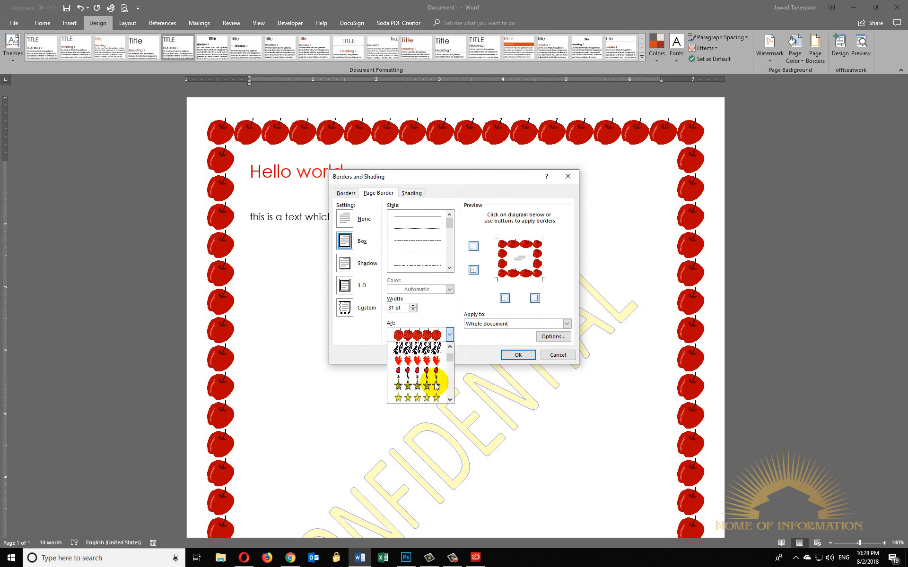
scroll(440, 378, "up", 9)
left_click(476, 319)
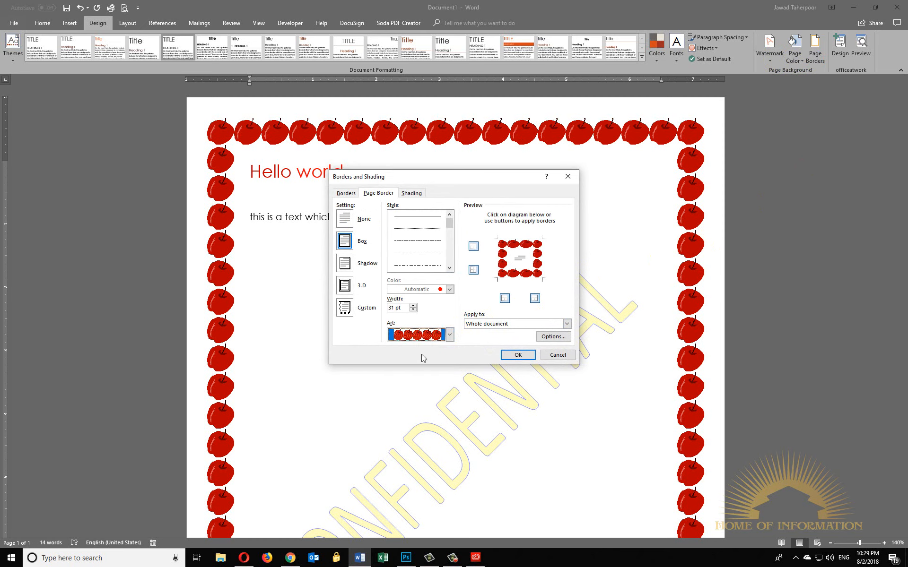
- Replace the apple art with a plain box page border, 2 ¼ pt wide, in a light red-orange theme colour
left_click(449, 337)
scroll(444, 351, "up", 1)
left_click(429, 348)
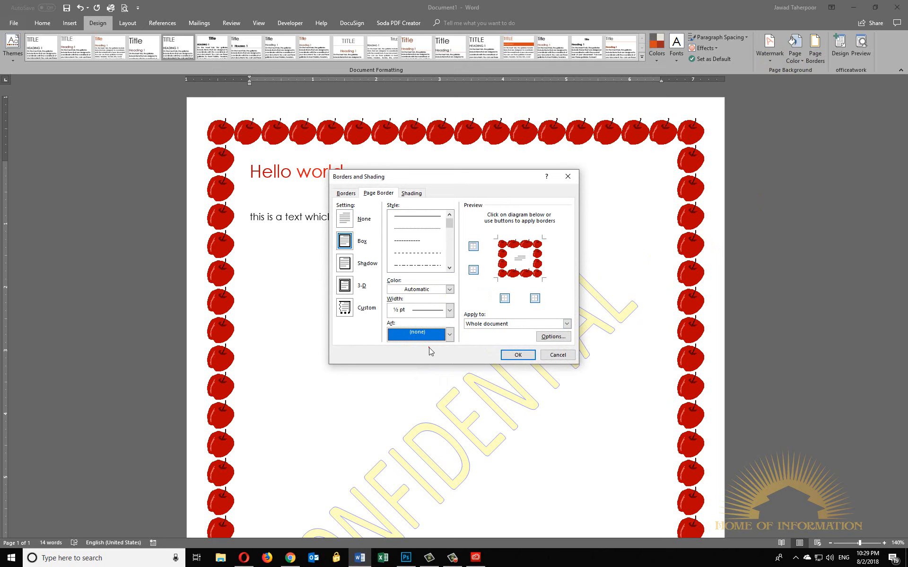
left_click(438, 310)
left_click(415, 382)
left_click(433, 289)
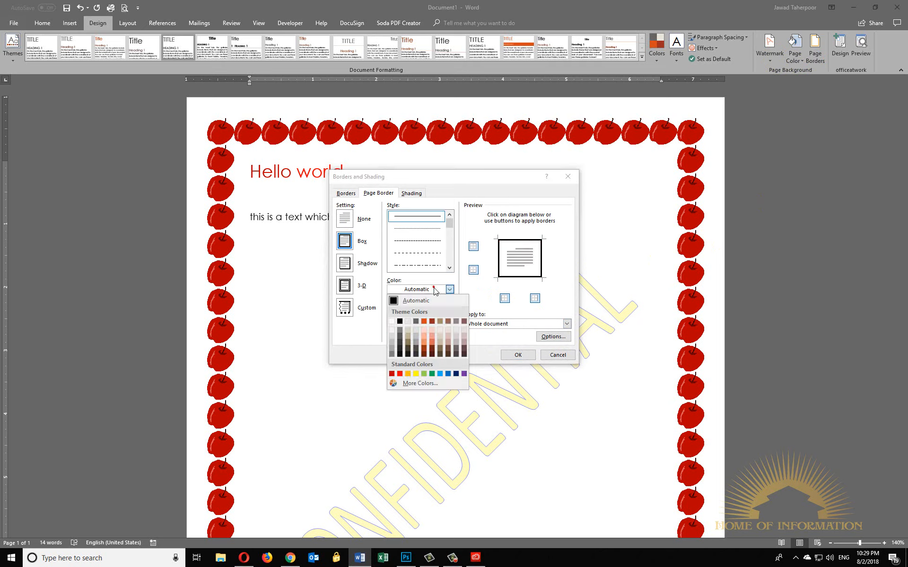
left_click(419, 332)
left_click(519, 353)
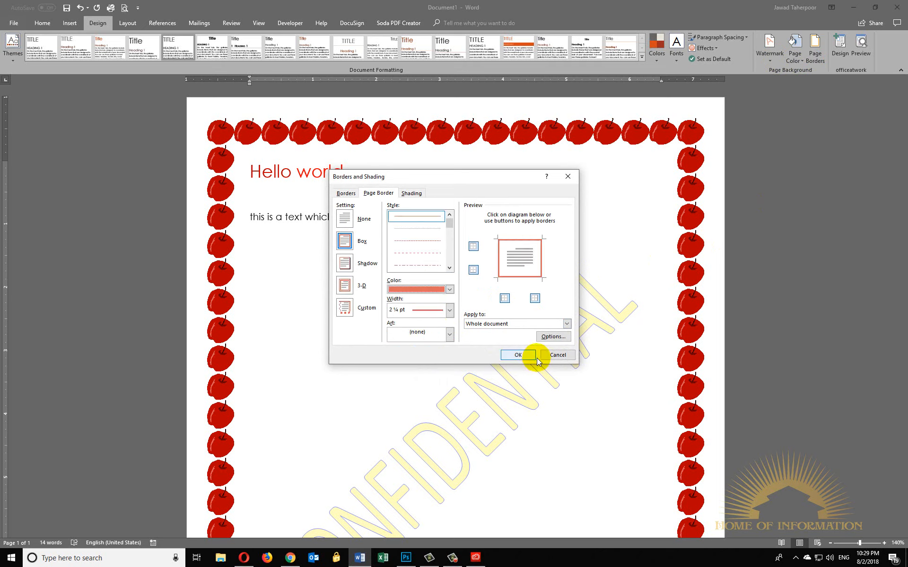
- Change the page border's setting from Box to Shadow
left_click(815, 51)
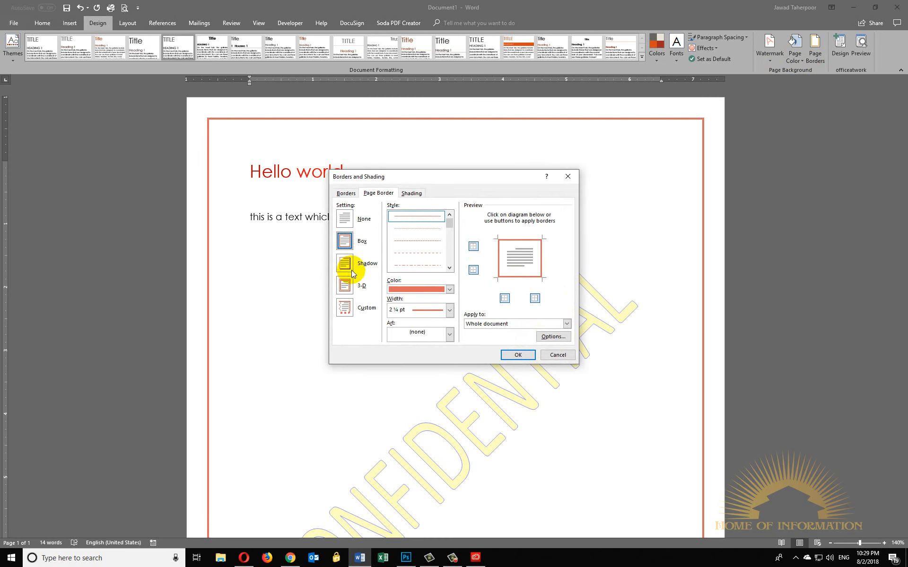
left_click(348, 269)
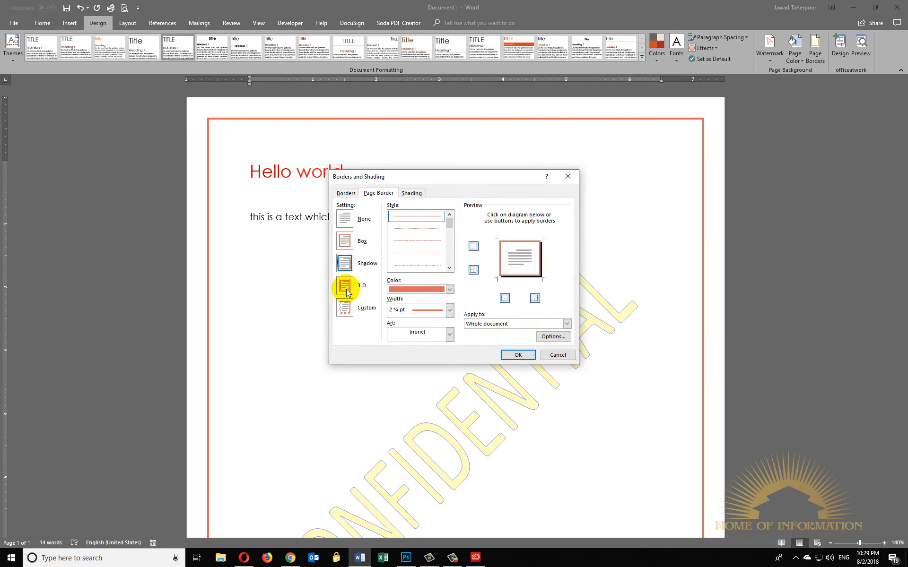
left_click(518, 355)
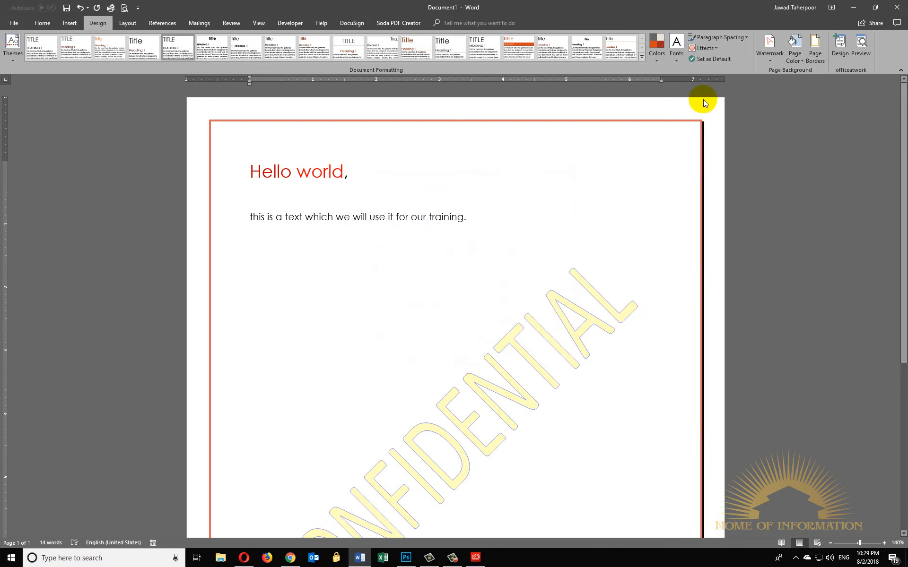
- Make the page border custom for the whole document, keeping only the top and right edges
left_click(815, 51)
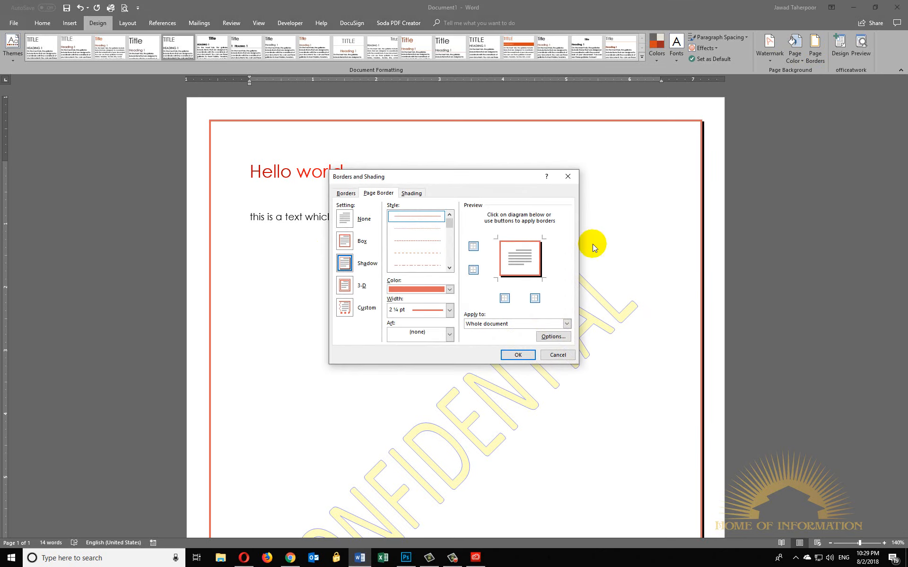
left_click(345, 192)
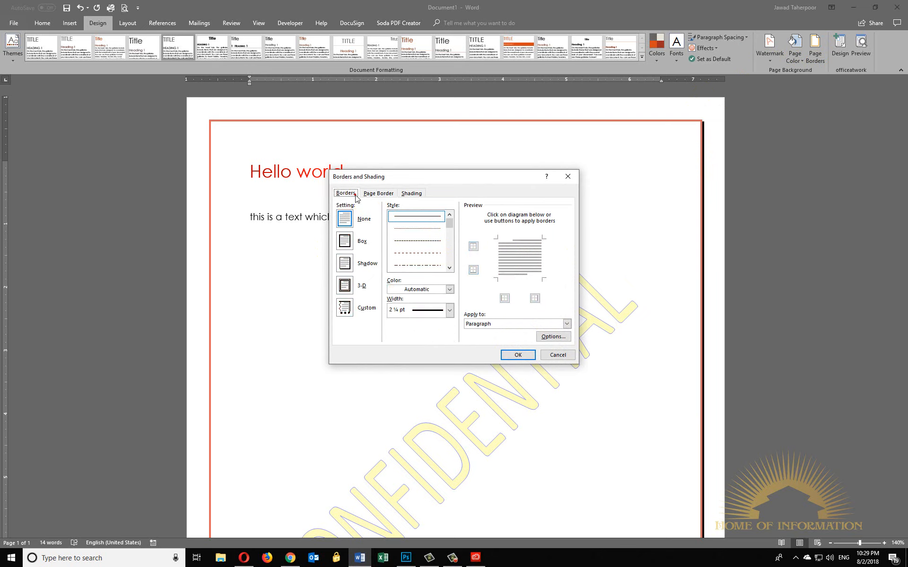
left_click(415, 311)
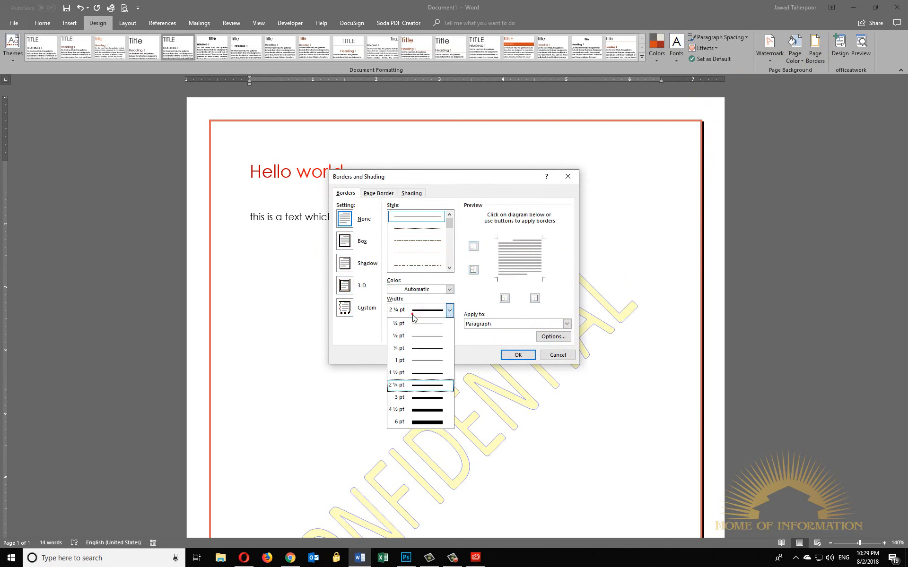
left_click(381, 193)
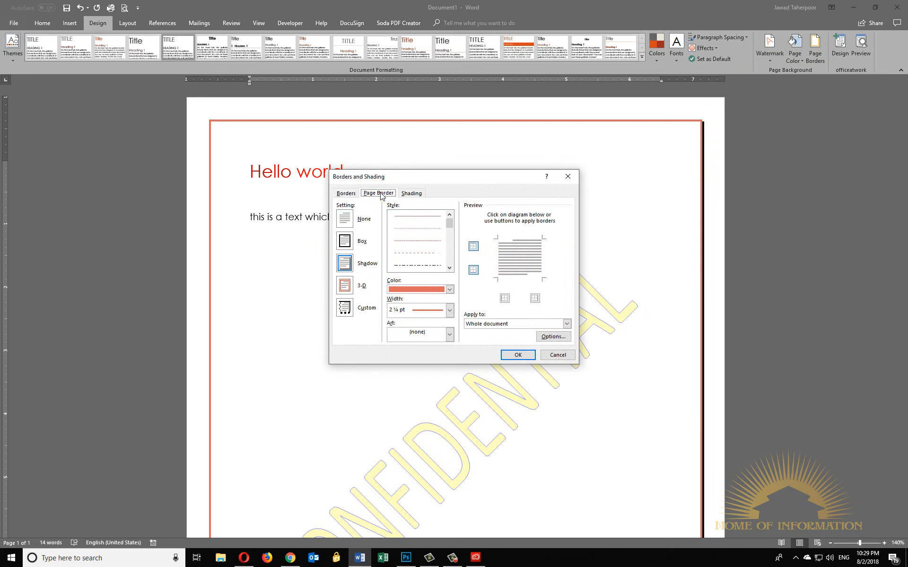
left_click(407, 336)
left_click(368, 333)
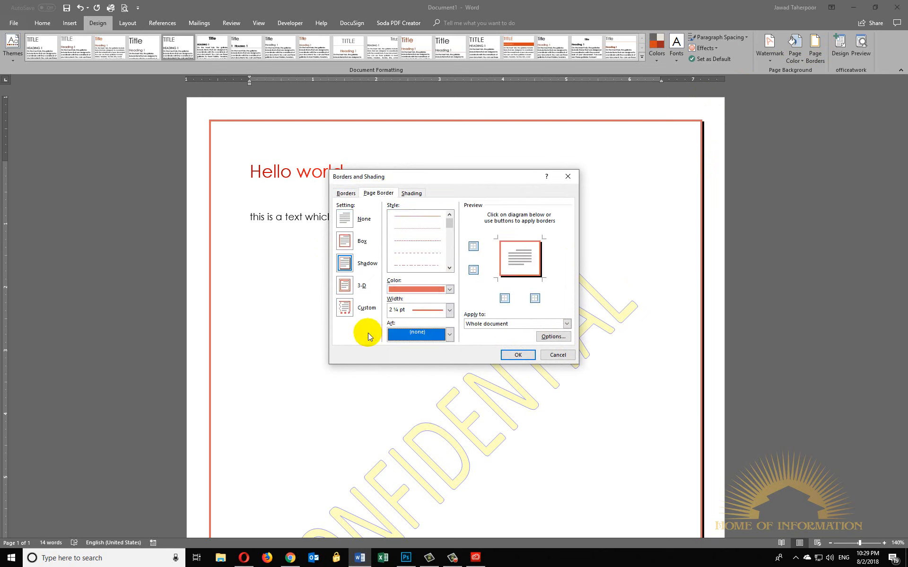
left_click(344, 307)
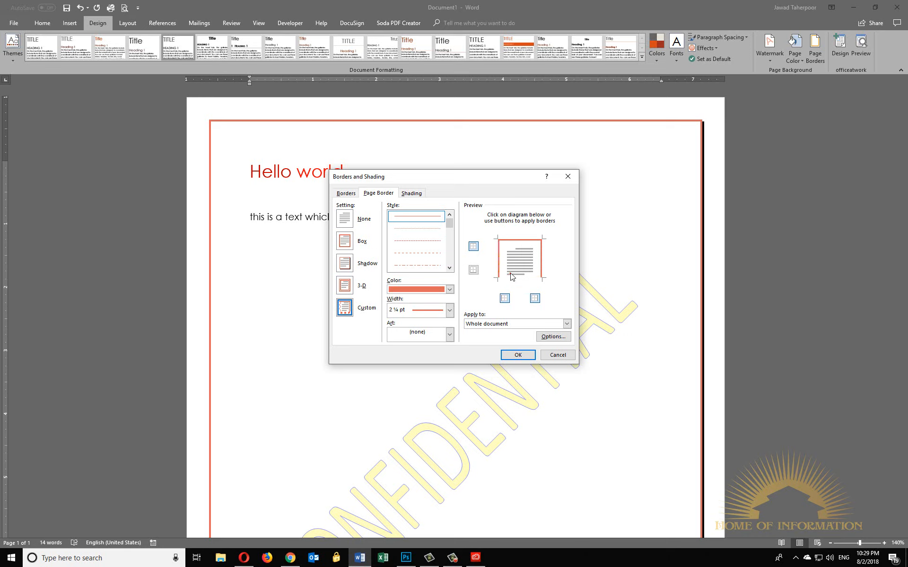
left_click(509, 357)
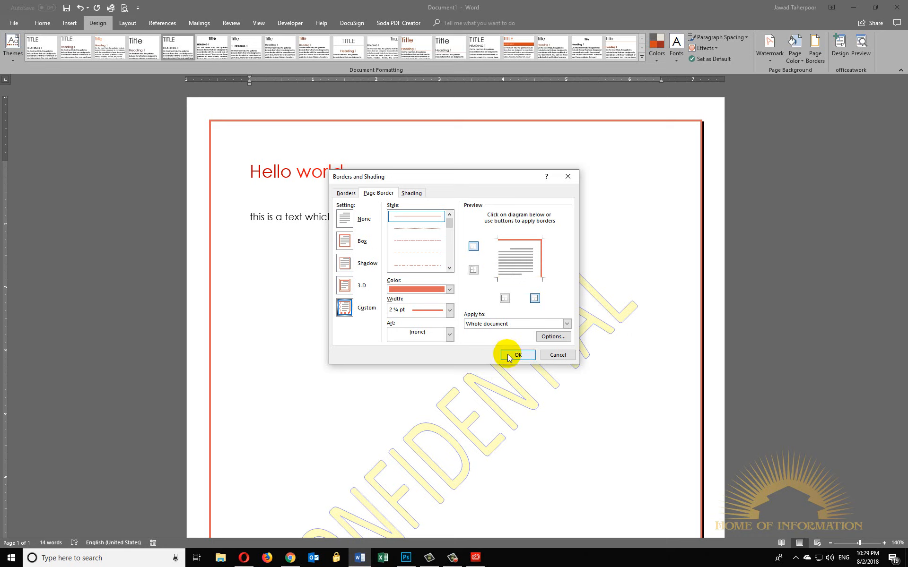
scroll(558, 238, "down", 6)
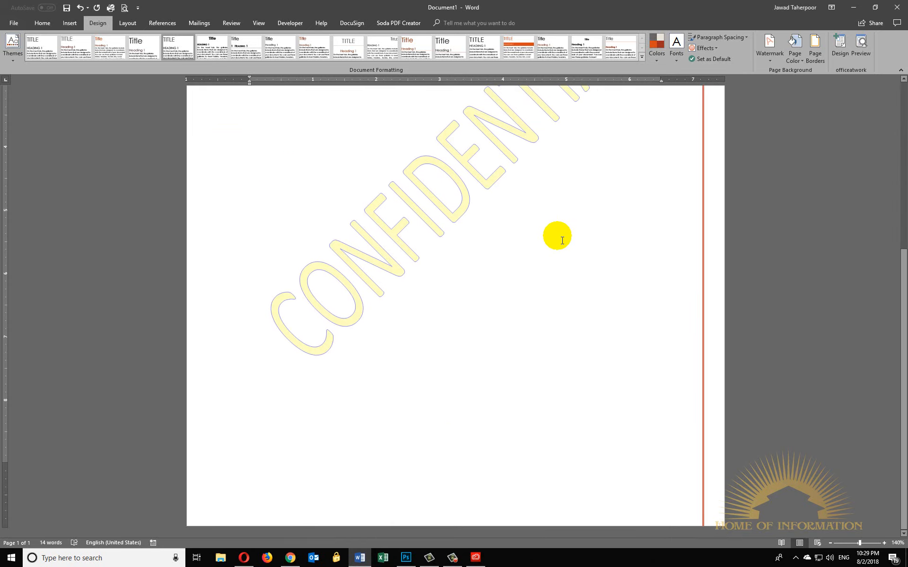
scroll(563, 241, "up", 6)
- Change the page border's setting to 3-D for the whole document
left_click(813, 46)
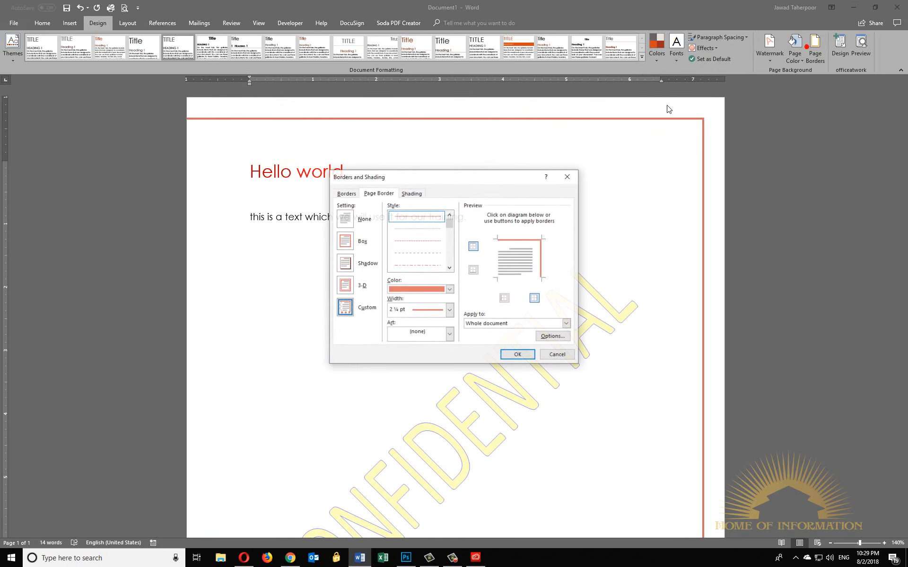
left_click(344, 285)
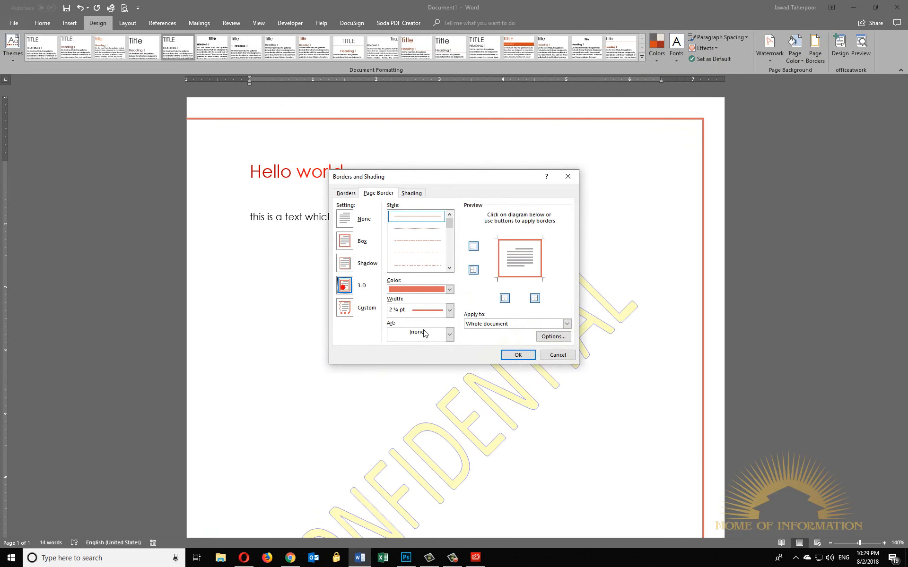
left_click(504, 360)
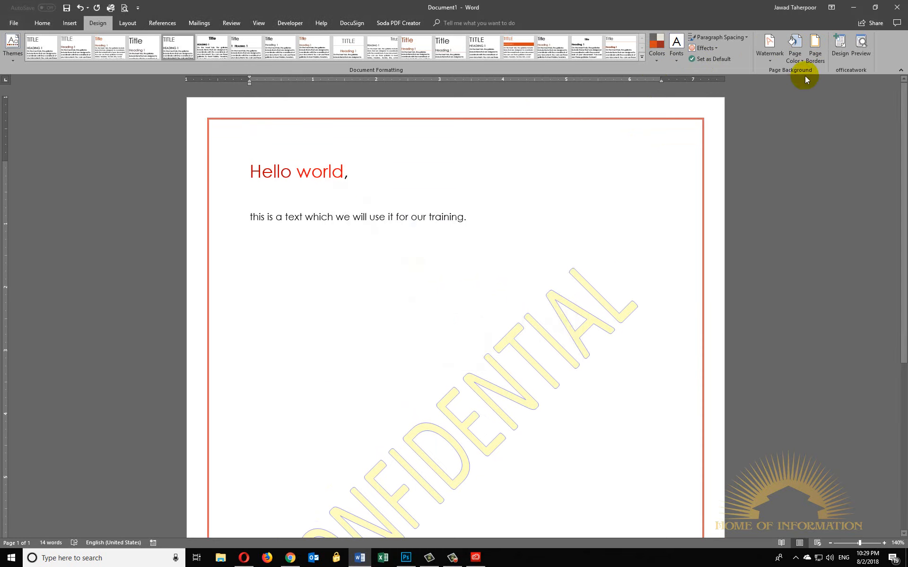
- Shade the "Hello world," paragraph with a dark red-brown fill
left_click(813, 47)
left_click(411, 195)
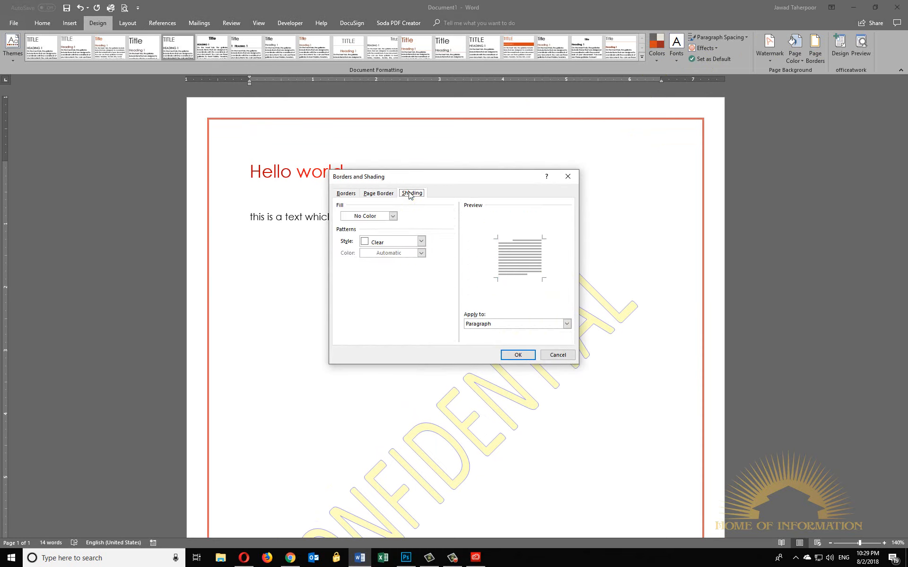
left_click(382, 220)
left_click(388, 261)
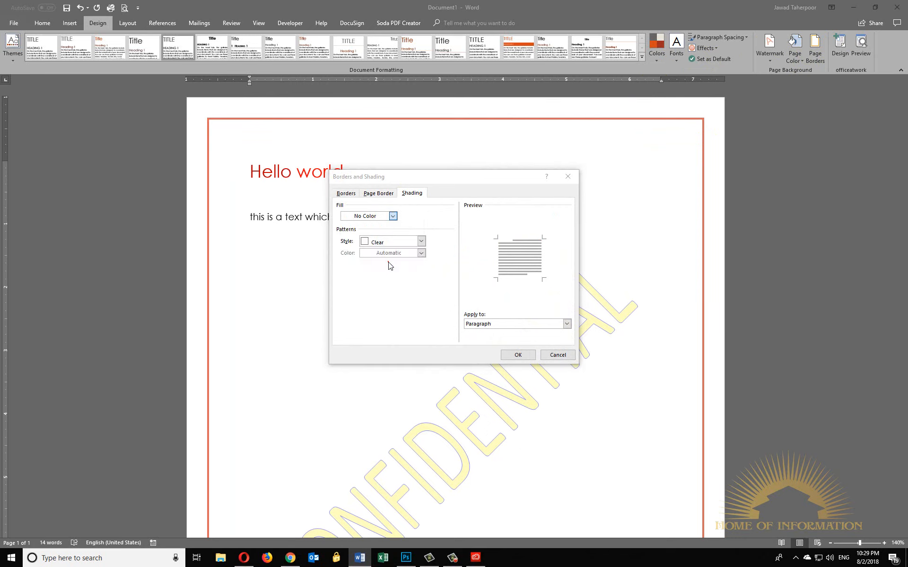
left_click(519, 355)
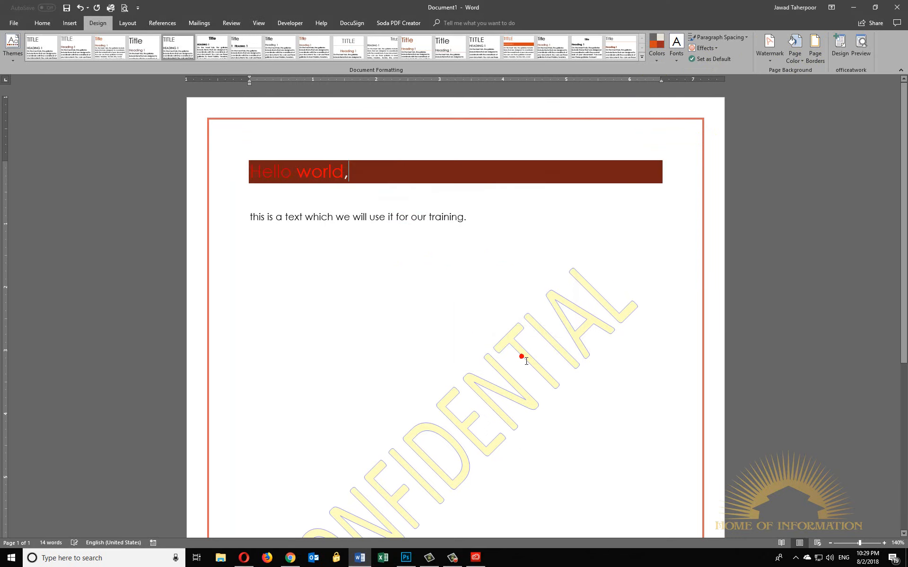
left_click_drag(305, 217, 429, 217)
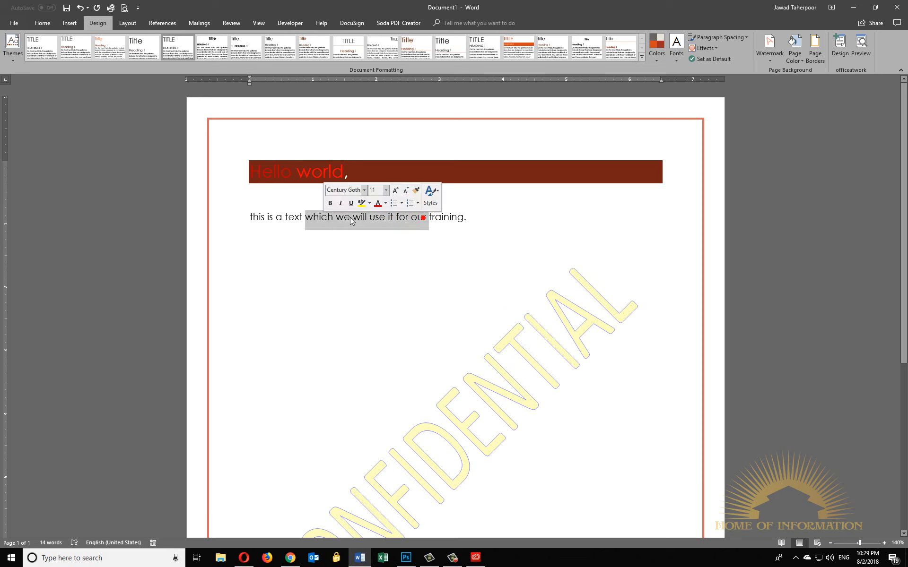
left_click(816, 47)
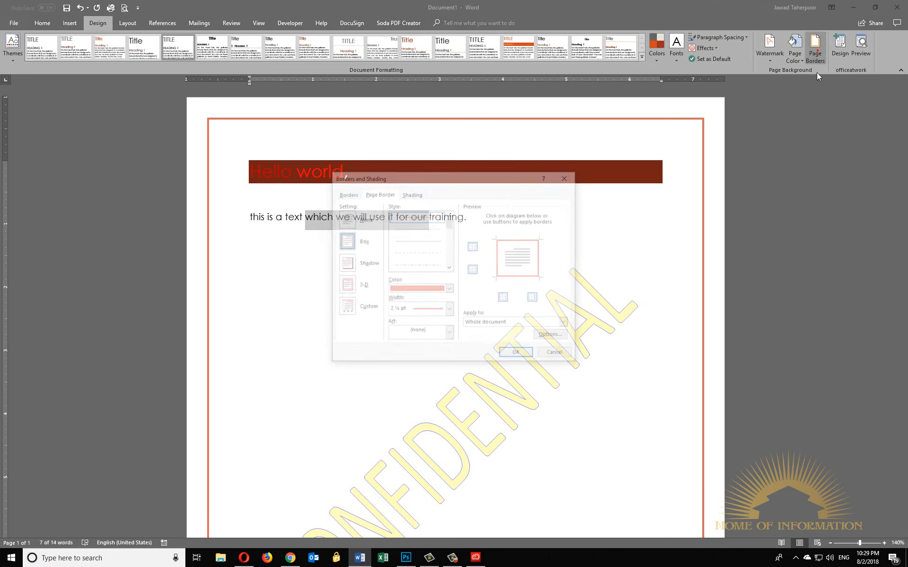
left_click(425, 290)
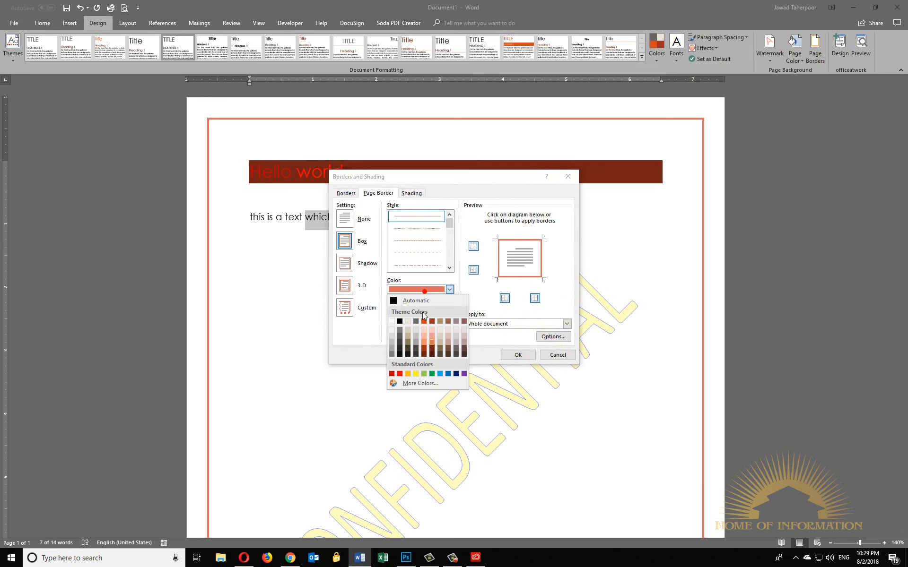
left_click(562, 357)
left_click(82, 8)
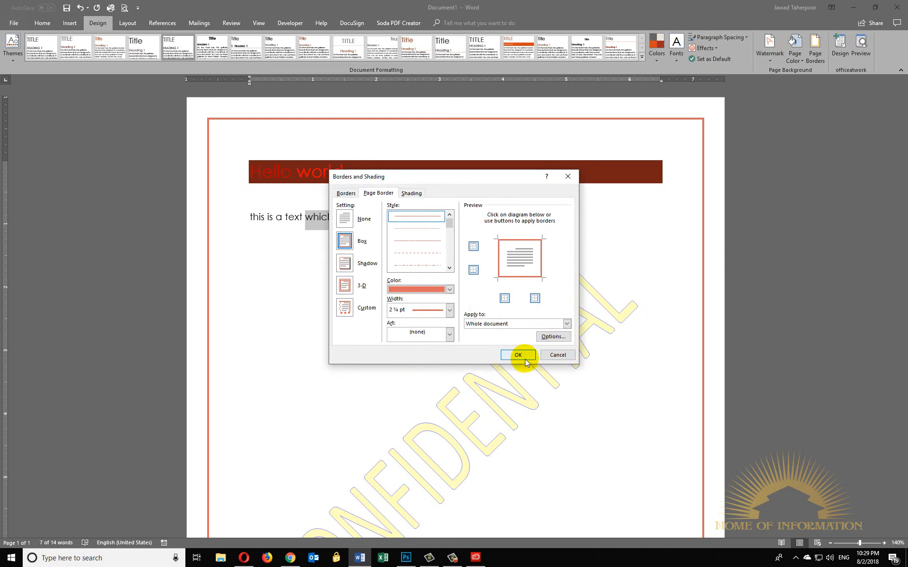
left_click(558, 355)
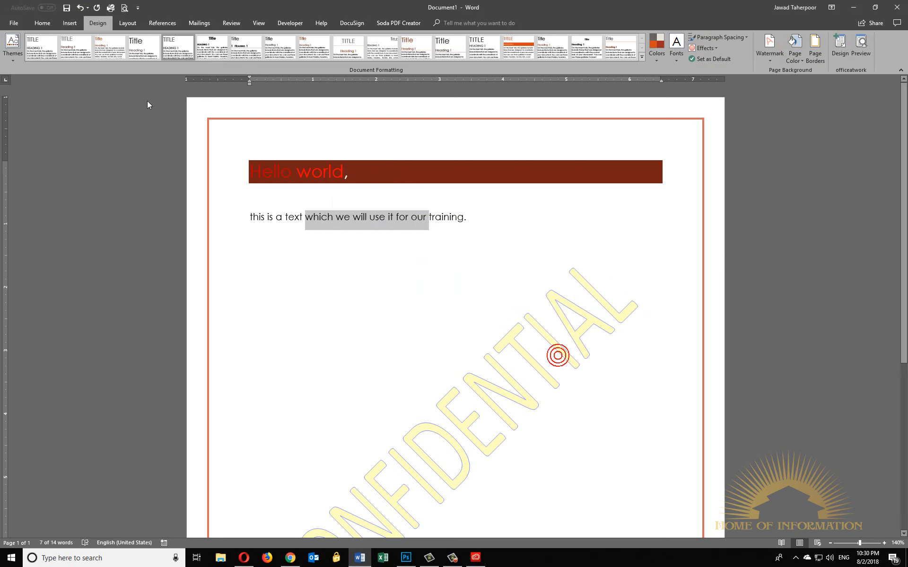
- Undo the shading of the "Hello world," paragraph
left_click(82, 9)
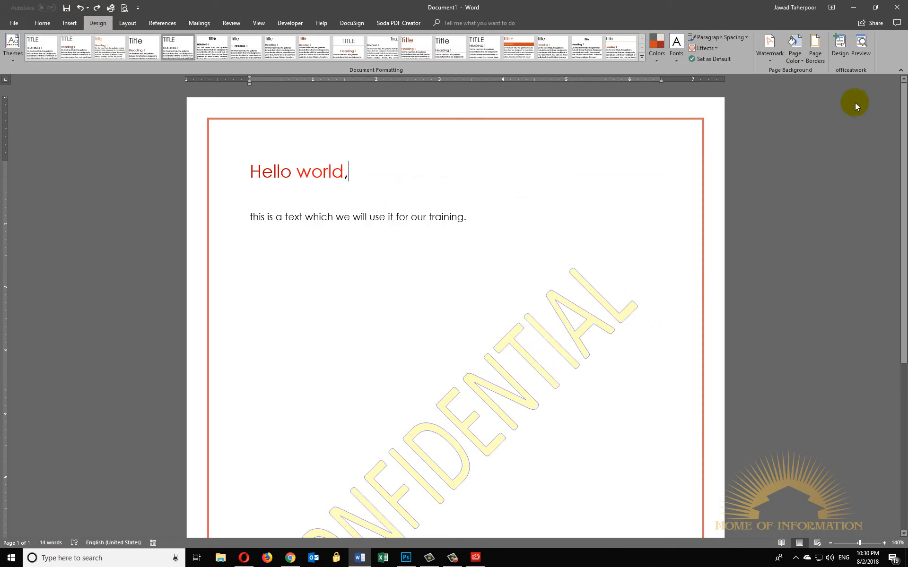